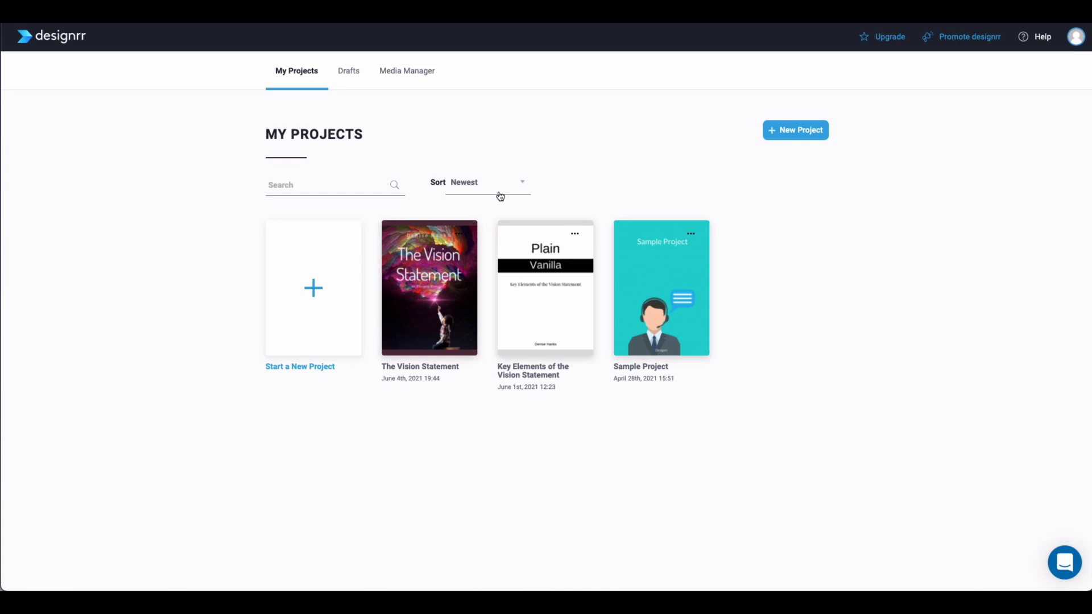
# Step: Review the sort options for the projects and view the Drafts and Media Manager pages
pyautogui.click(500, 196)
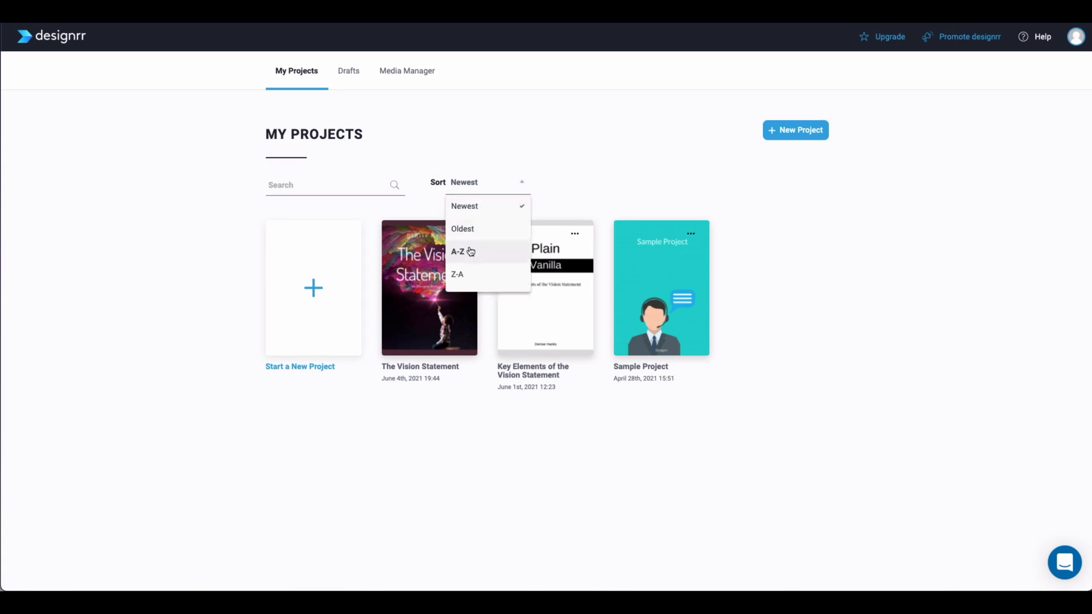
pyautogui.click(591, 135)
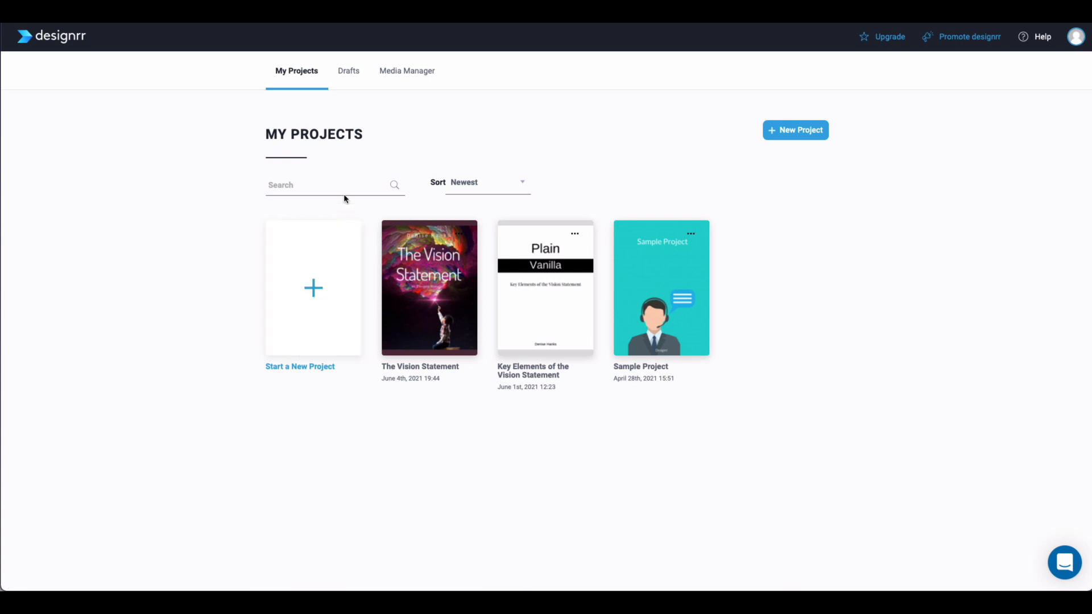
pyautogui.click(349, 72)
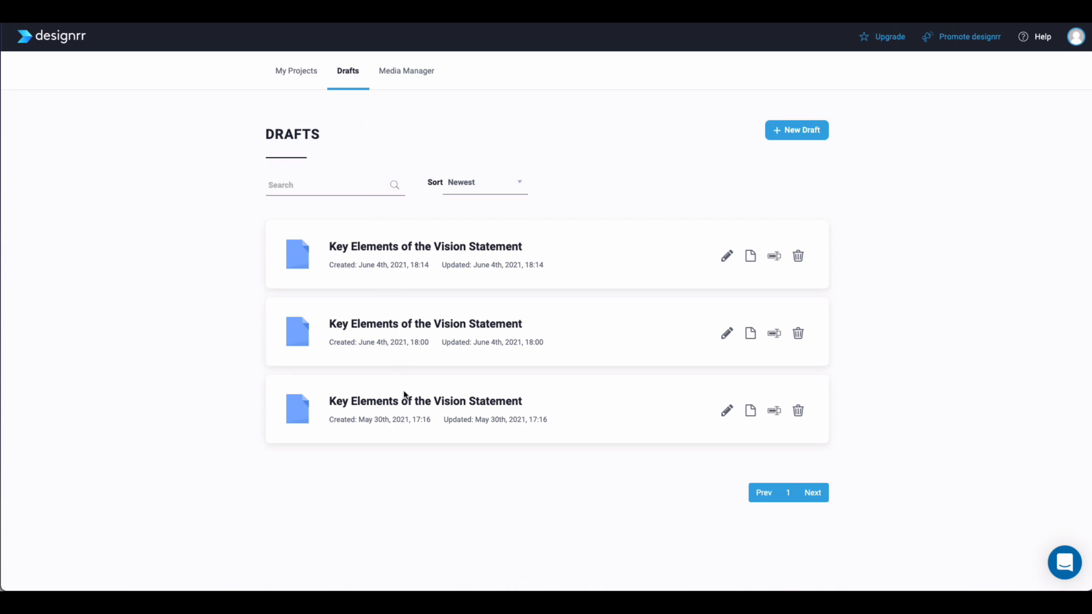
pyautogui.click(404, 76)
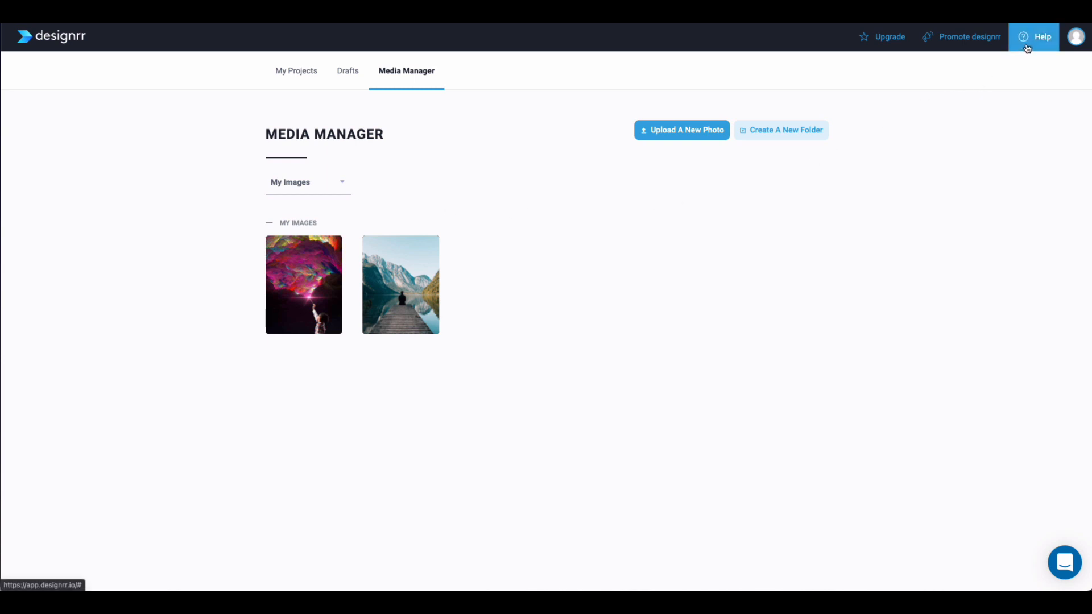
# Step: Open the dashboard tour from the help options and dismiss its introductory video
pyautogui.moveTo(1028, 47)
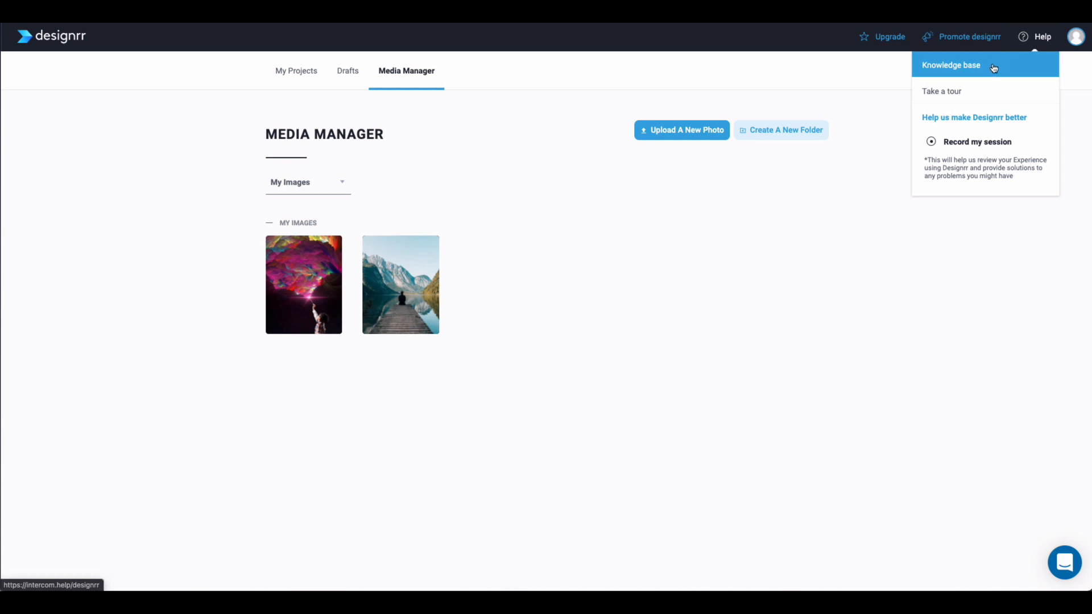
pyautogui.click(974, 91)
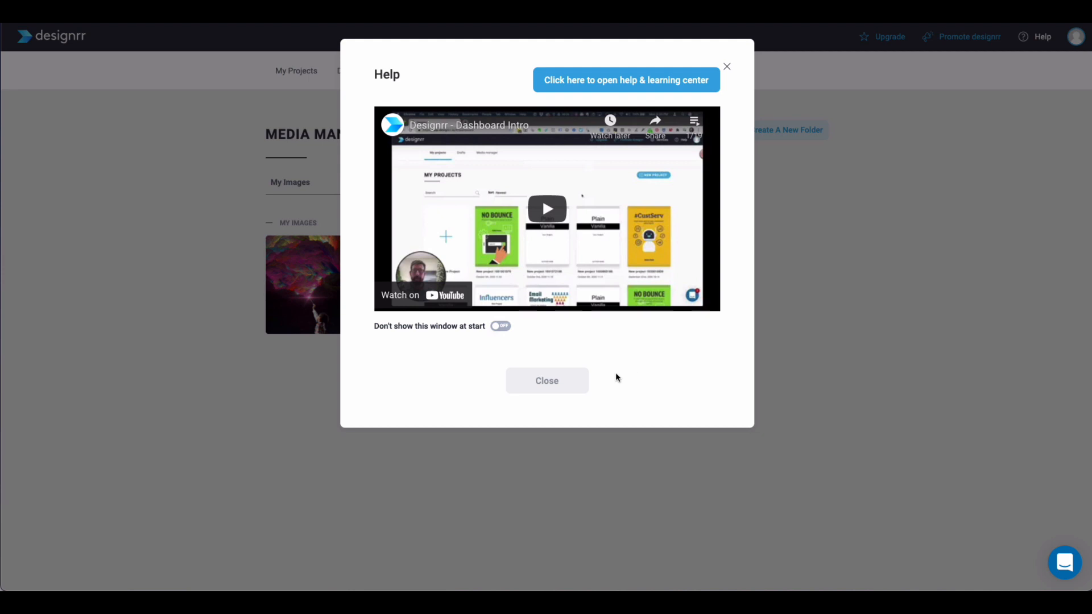
pyautogui.click(539, 389)
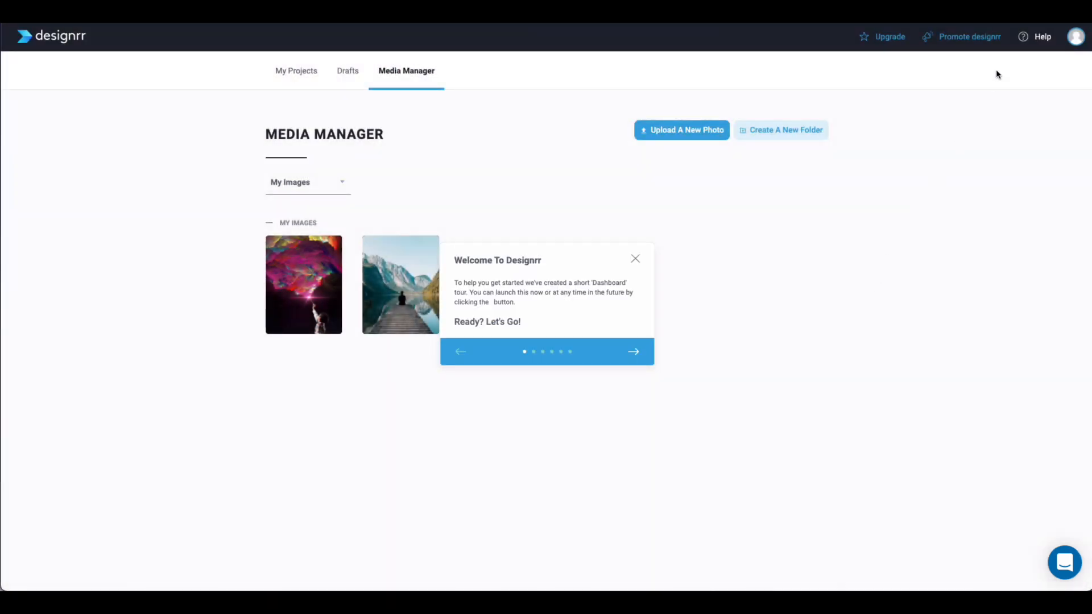
pyautogui.click(1030, 41)
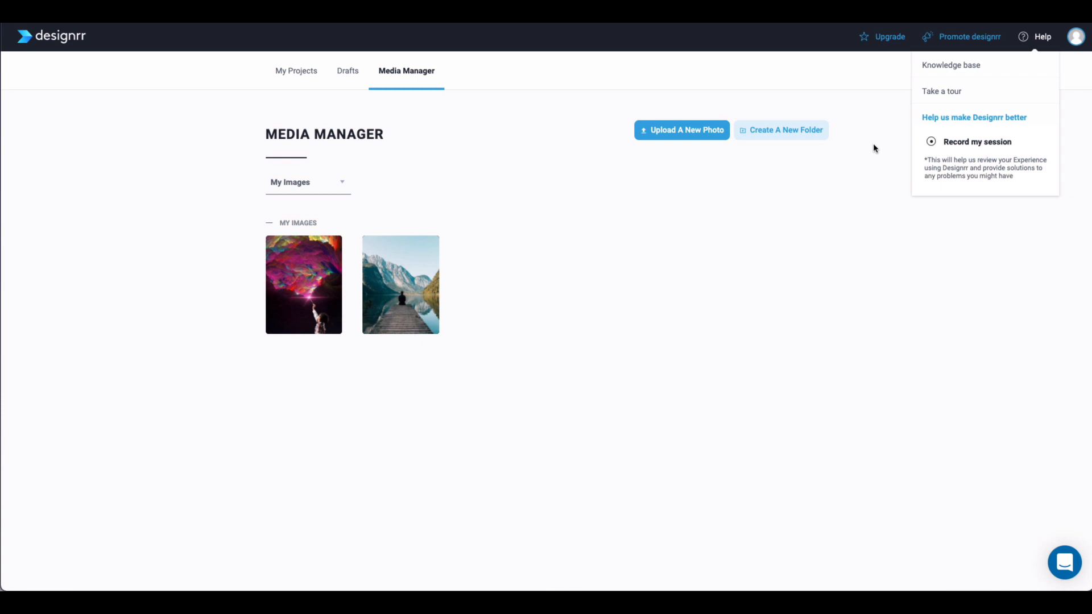
pyautogui.click(825, 170)
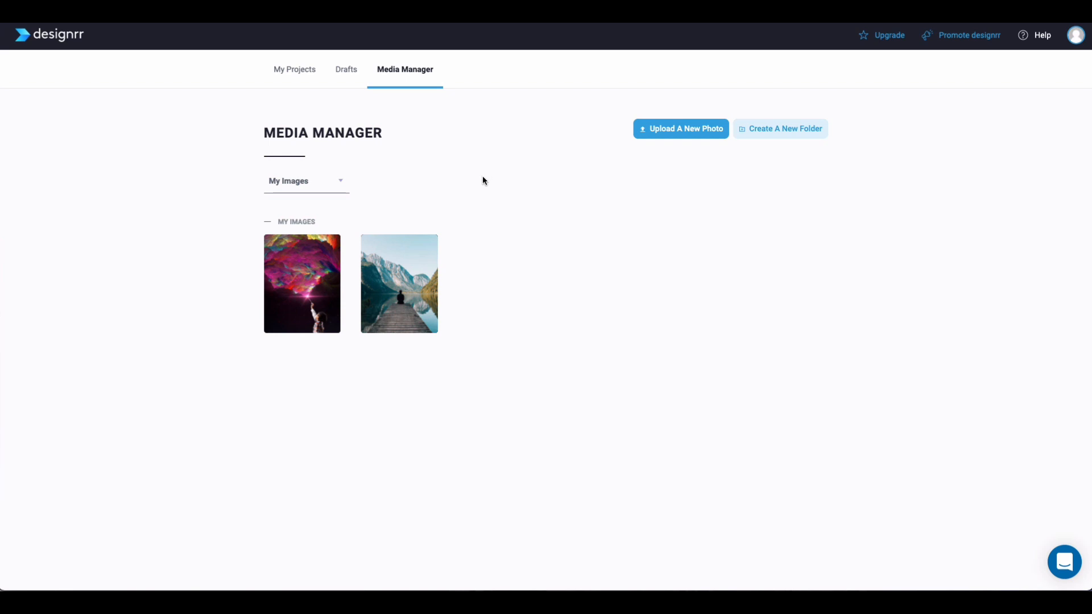
# Step: Start a new project from My Projects and choose to import its content from blog posts or a URL
pyautogui.click(283, 73)
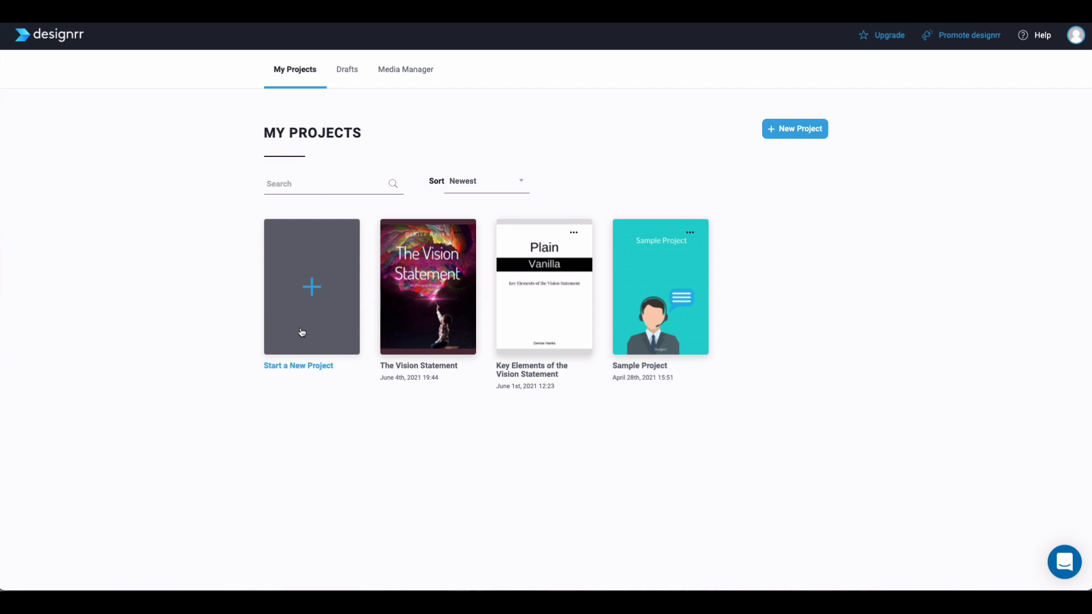
pyautogui.click(307, 288)
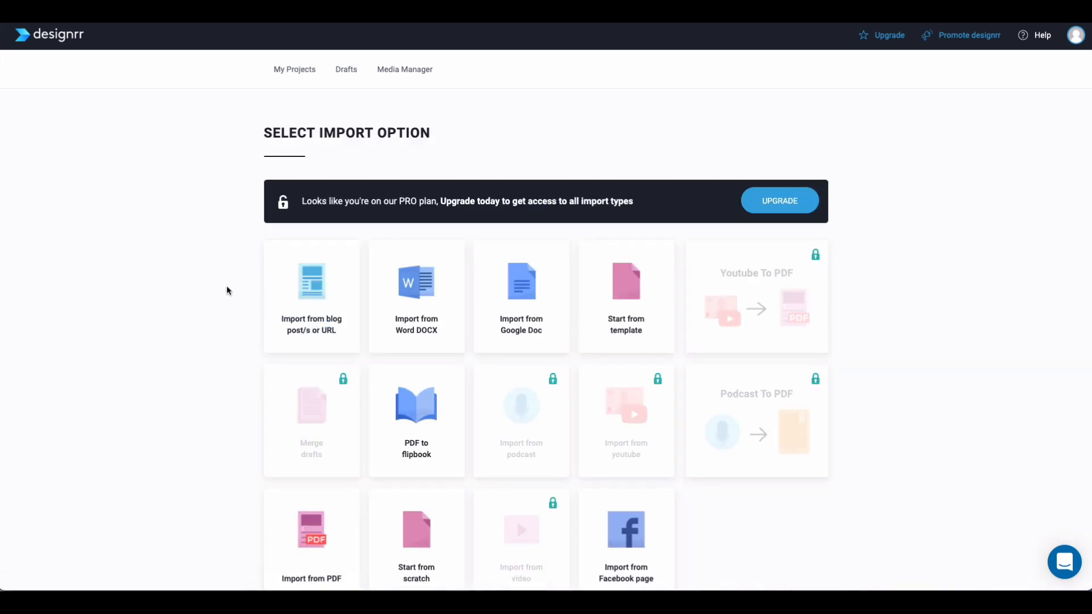
pyautogui.scroll(-1, 225, 285)
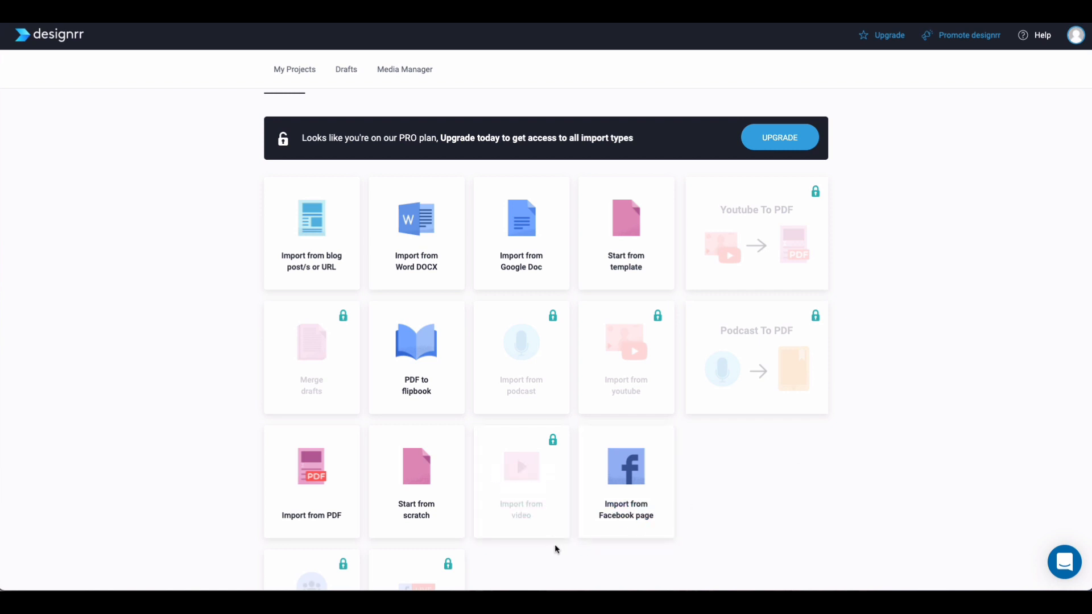
pyautogui.scroll(-2, 487, 532)
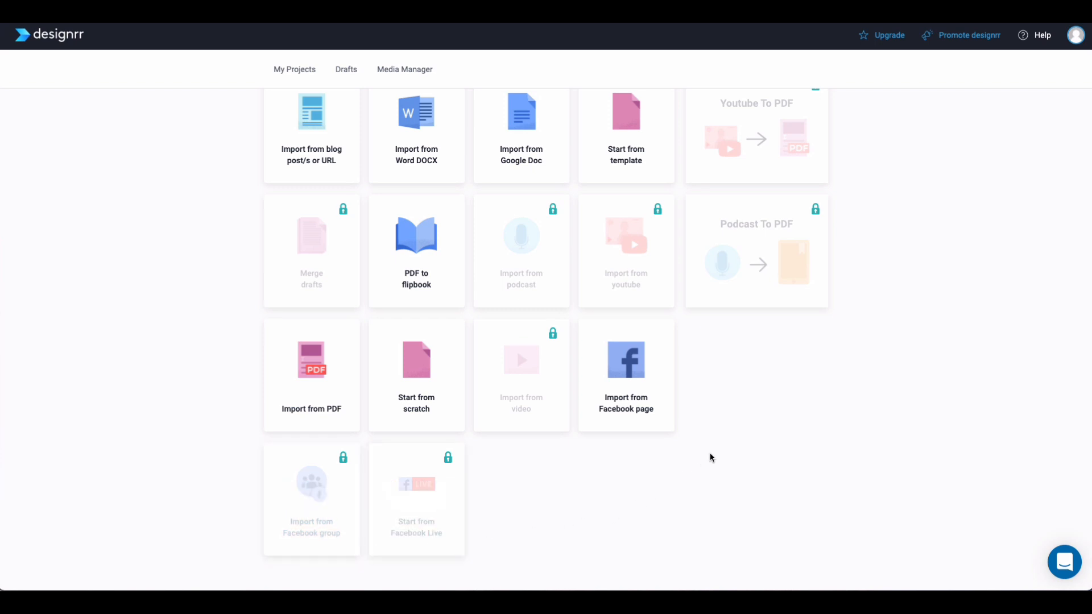
pyautogui.scroll(3, 656, 446)
pyautogui.scroll(-1, 179, 362)
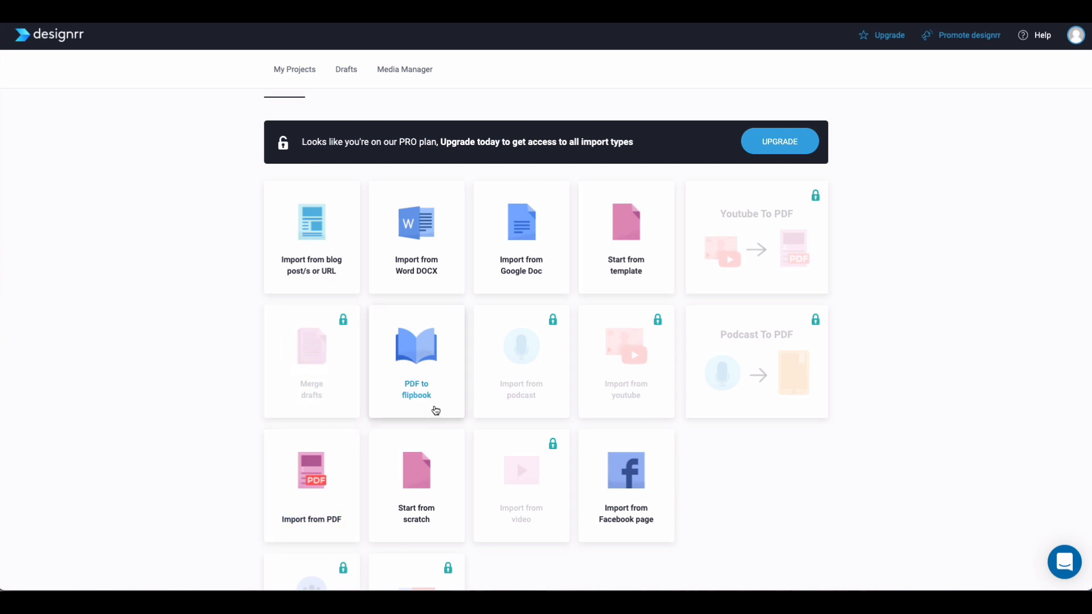
pyautogui.scroll(-1, 436, 411)
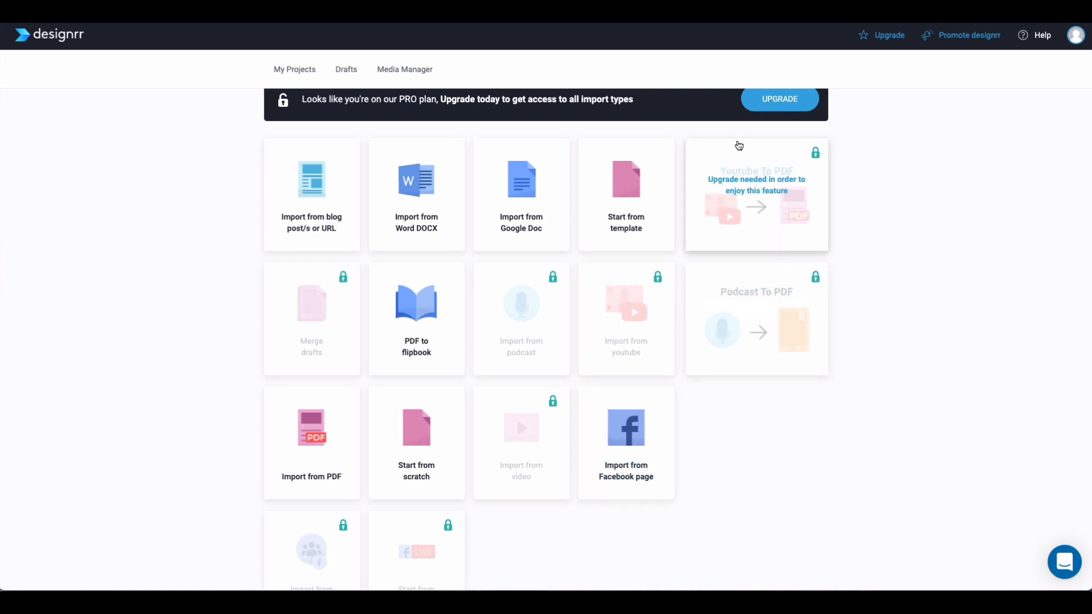
pyautogui.scroll(1, 194, 284)
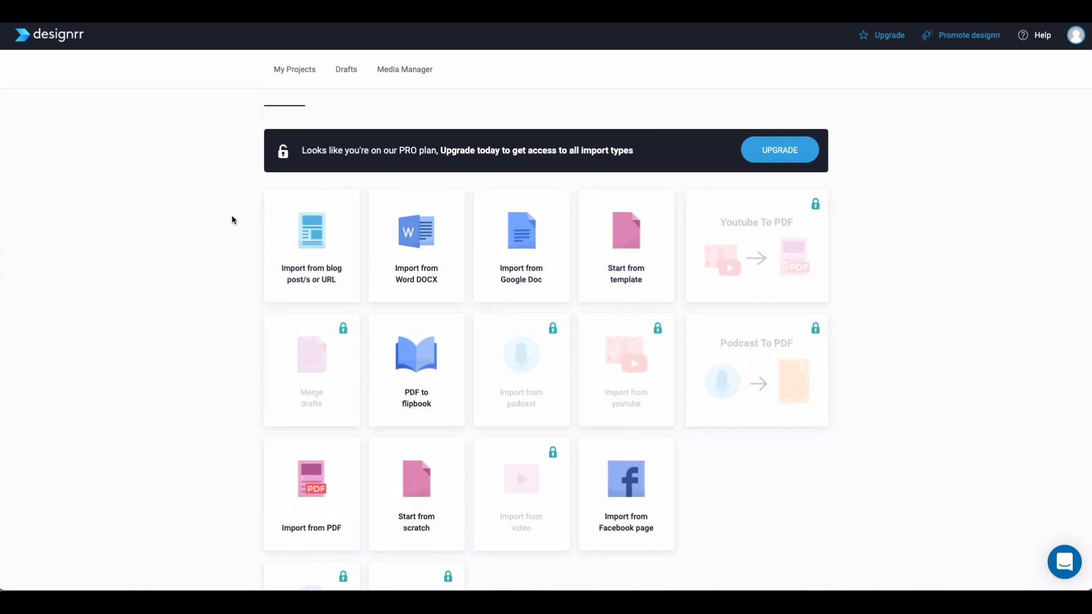
pyautogui.click(302, 288)
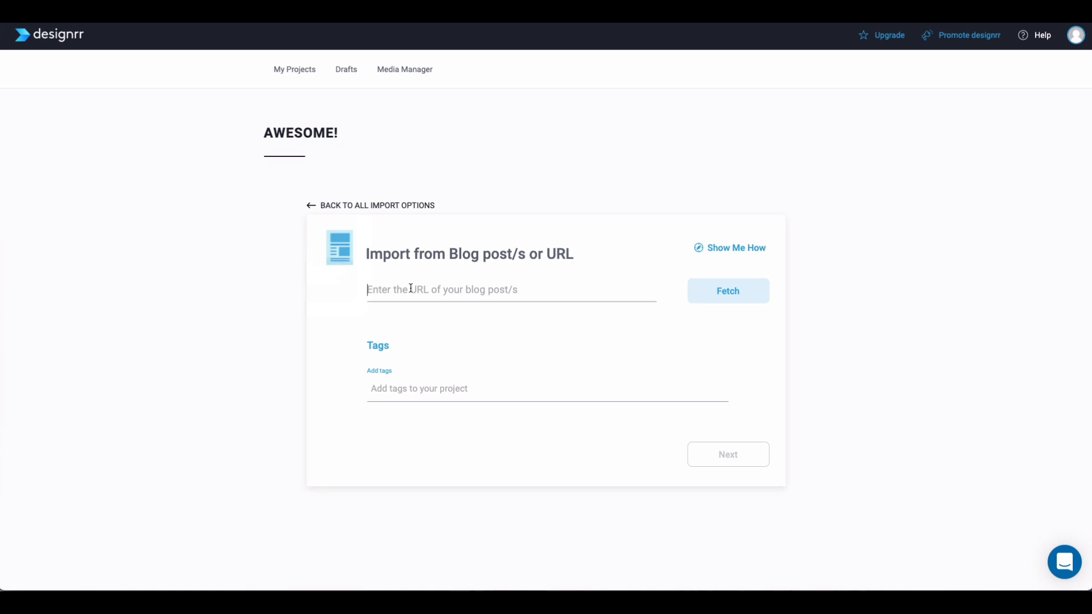
# Step: Fetch the designer-craze.com article about what a UX researcher does from its pasted URL and continue to template selection
pyautogui.hotkey('ctrl', 'v')
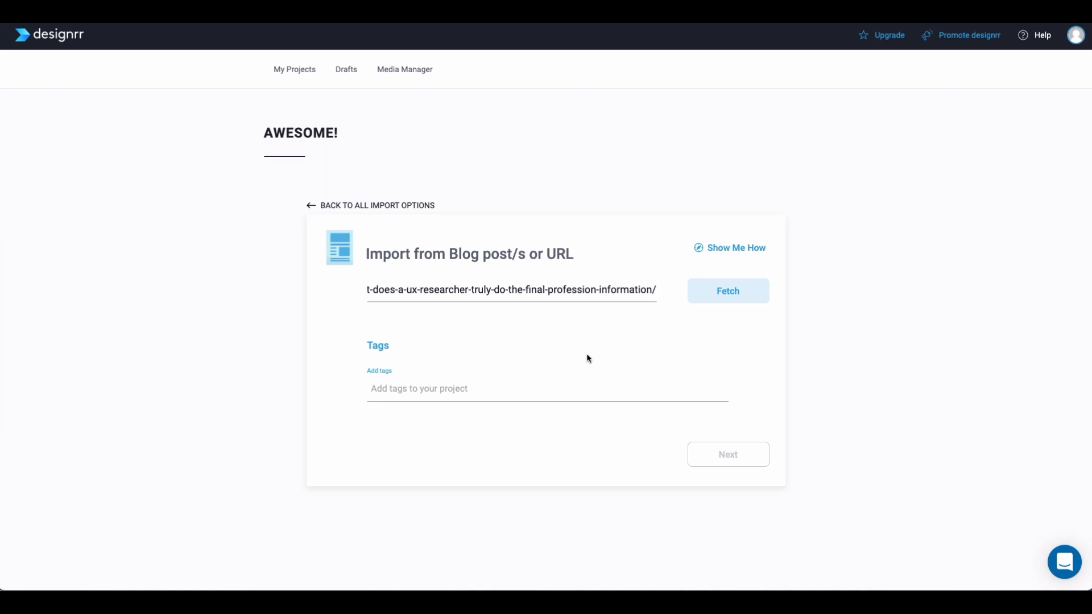
pyautogui.click(729, 300)
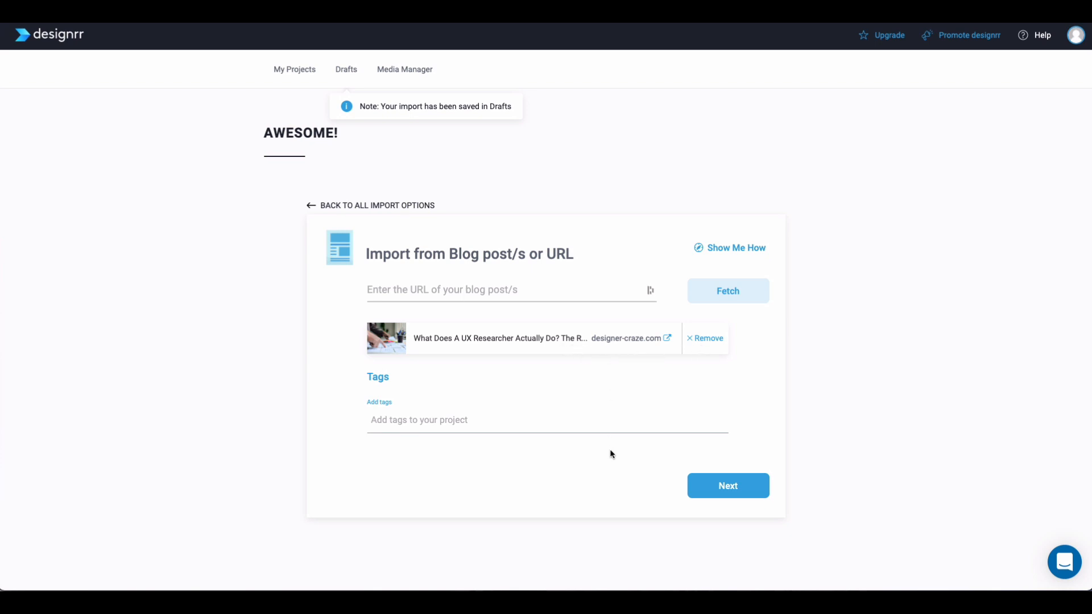
pyautogui.click(718, 493)
pyautogui.click(720, 490)
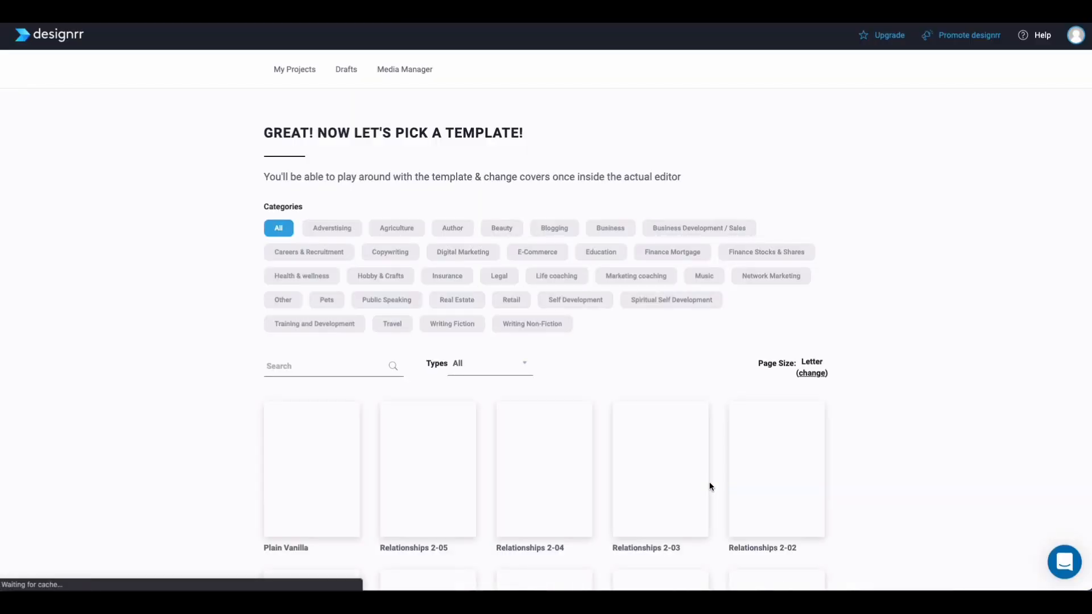
# Step: Browse the template gallery and apply the Life Coach 2-05 "Growth Mindset" template to the imported article
pyautogui.scroll(-2, 922, 305)
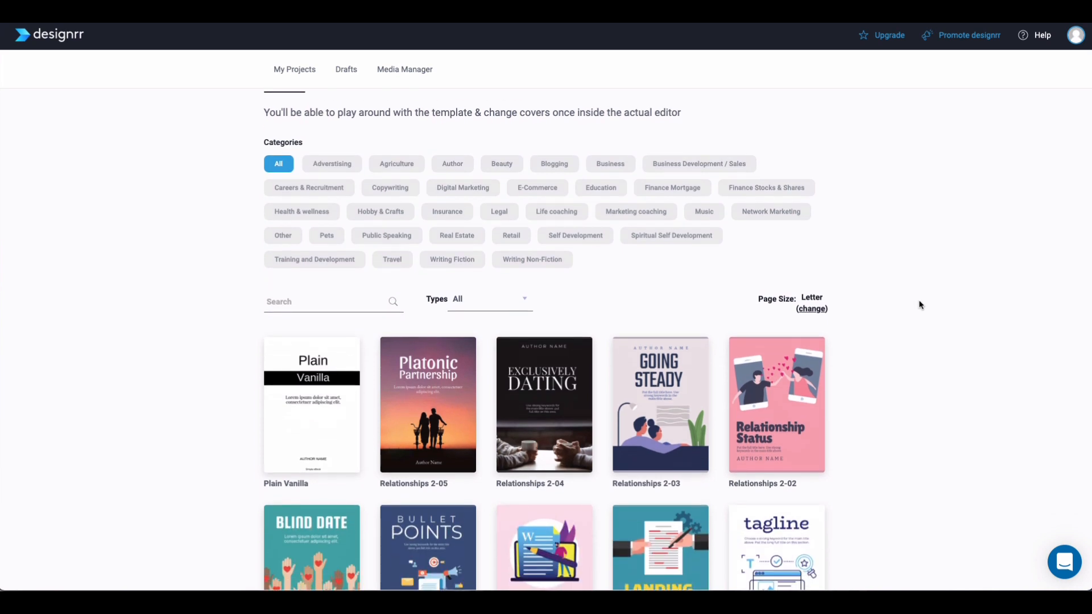
pyautogui.scroll(-3, 920, 305)
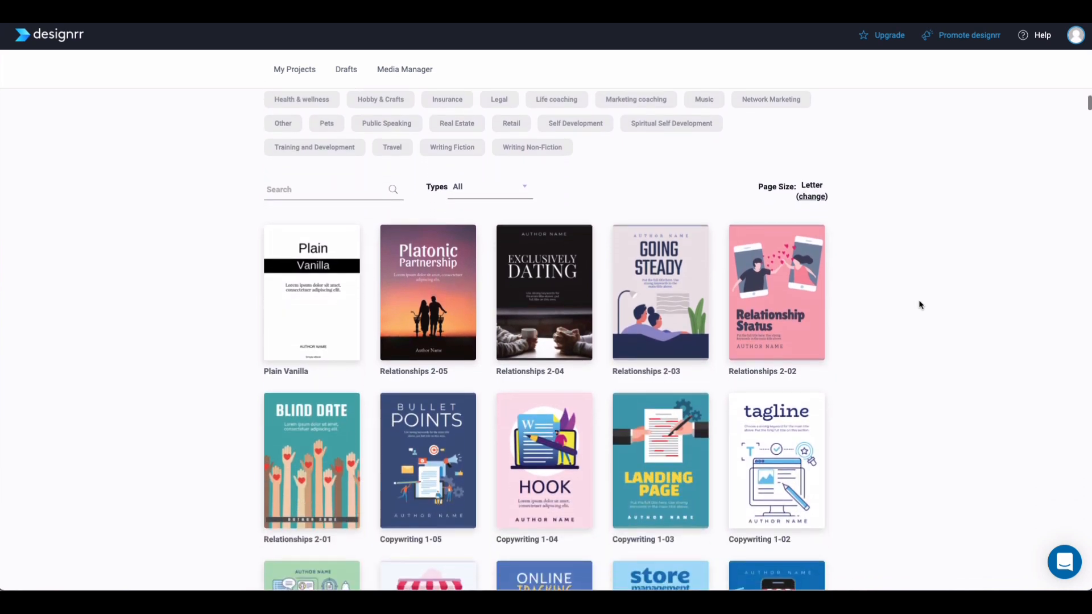
pyautogui.scroll(-9, 896, 305)
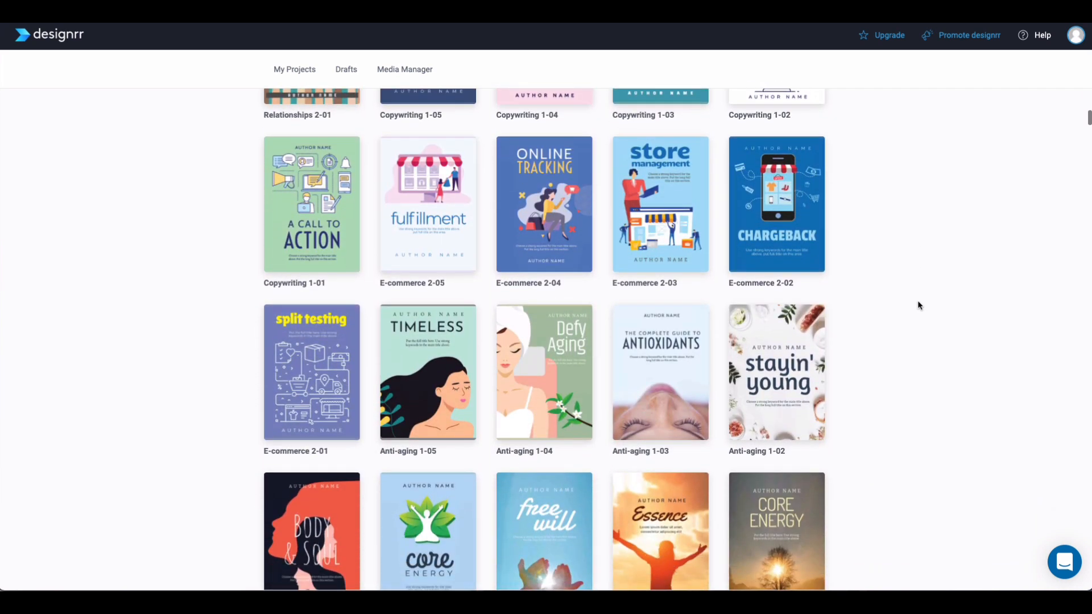
pyautogui.scroll(-5, 920, 306)
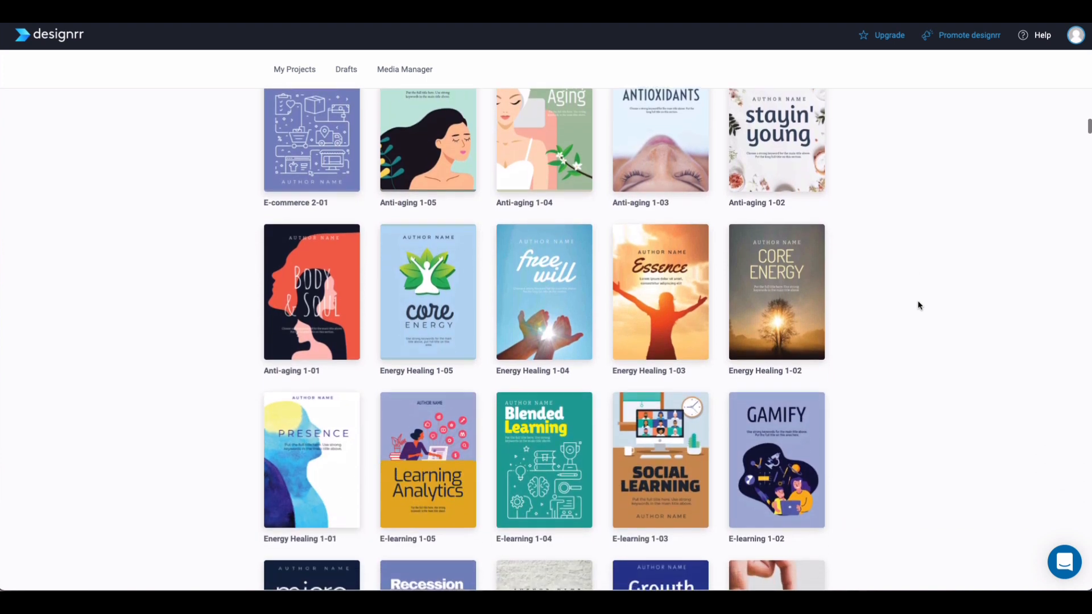
pyautogui.scroll(-6, 919, 305)
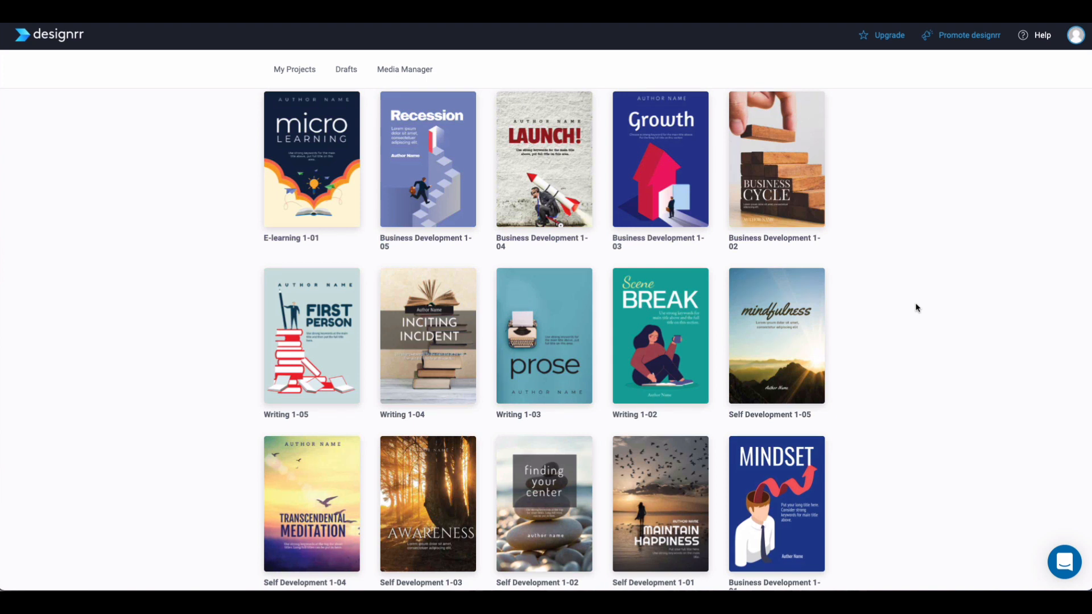
pyautogui.scroll(-5, 917, 308)
pyautogui.scroll(-6, 916, 308)
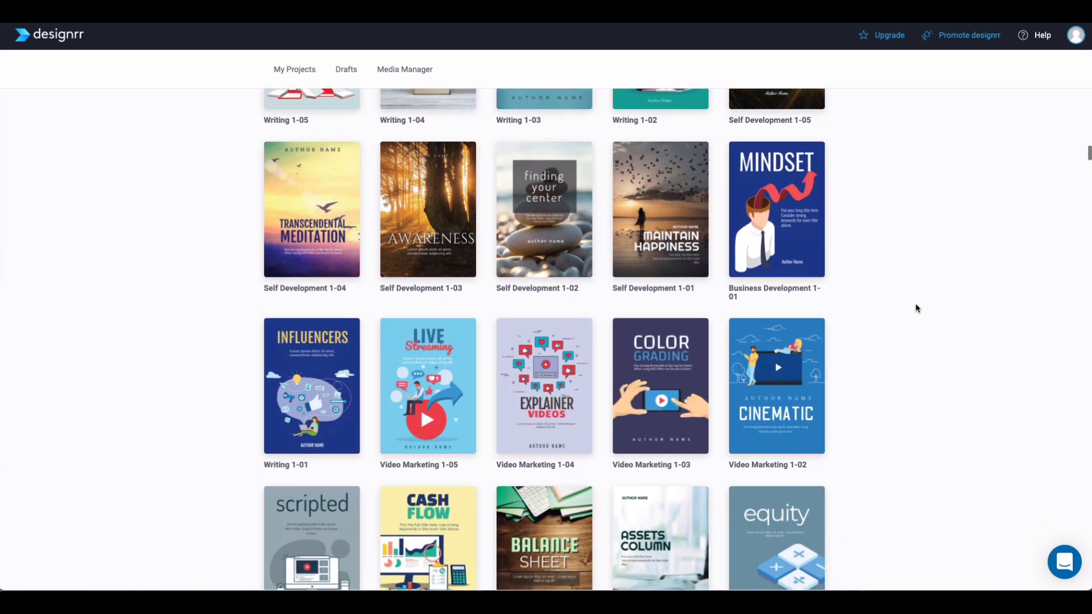
pyautogui.scroll(-7, 916, 308)
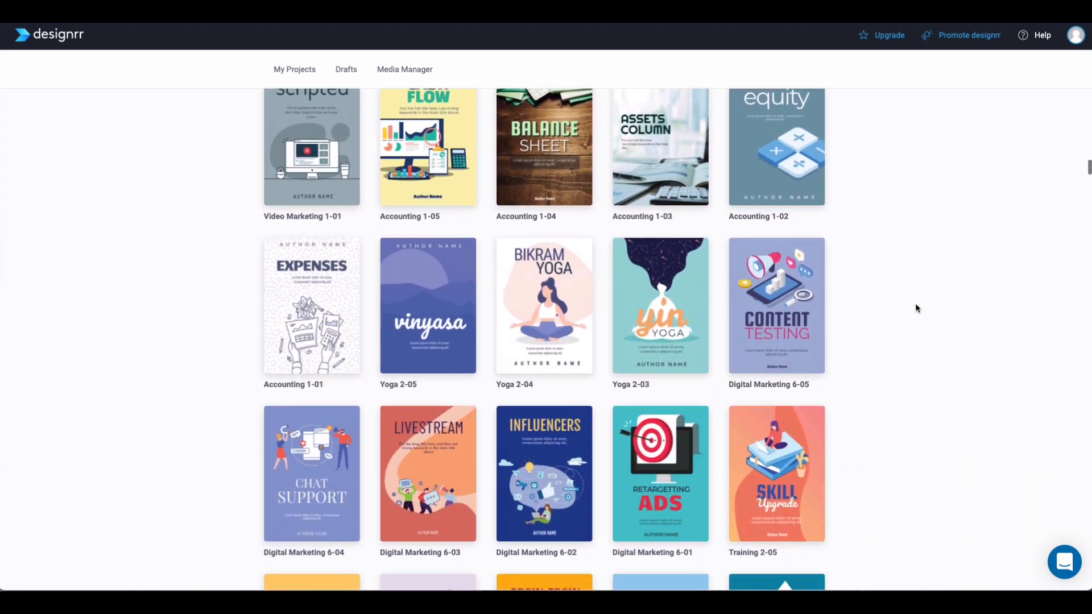
pyautogui.scroll(5, 916, 307)
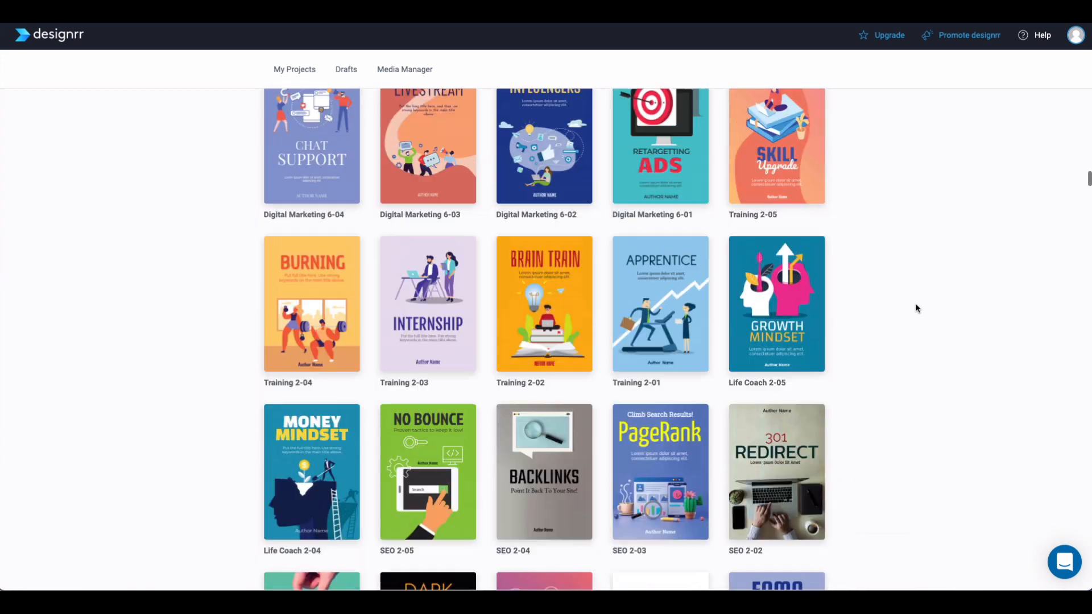
pyautogui.scroll(-2, 916, 308)
pyautogui.scroll(-2, 917, 308)
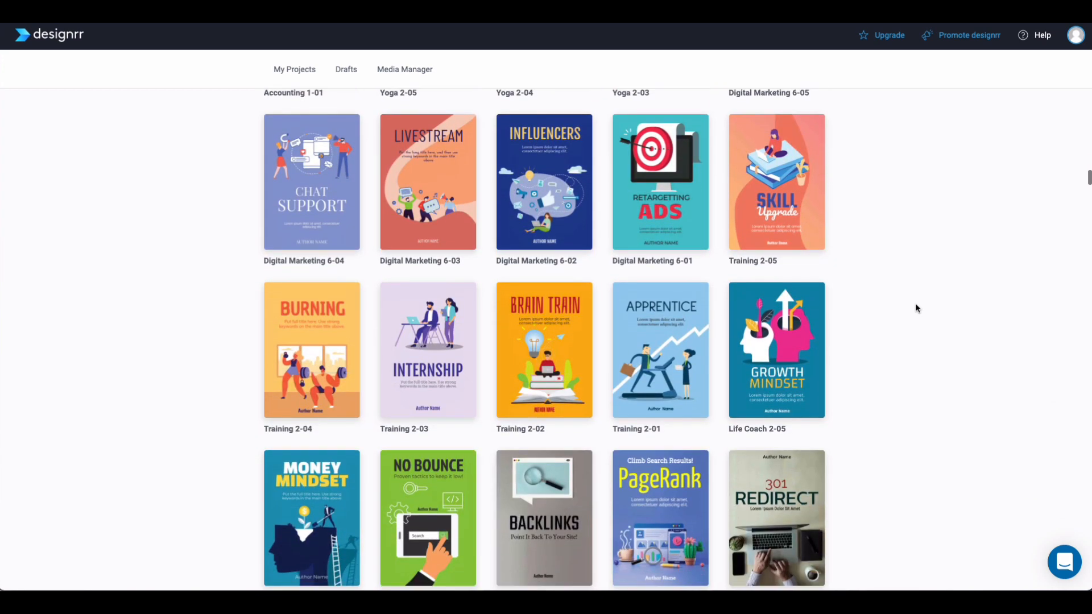
pyautogui.click(787, 330)
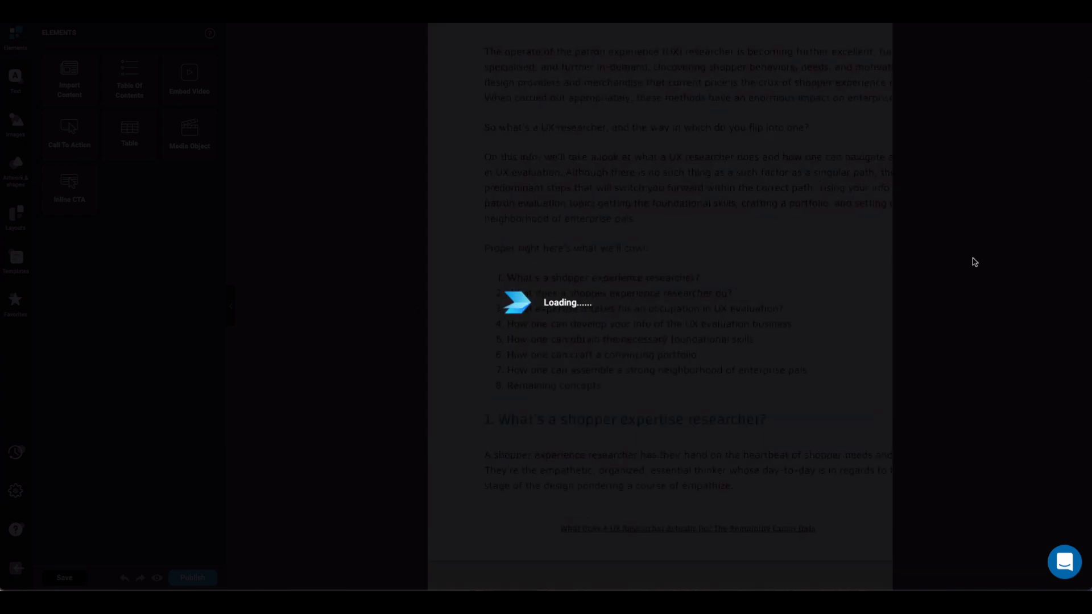
# Step: Examine the project's cover page and select the "GROWTH" heading to view its text style settings
pyautogui.scroll(12, 861, 263)
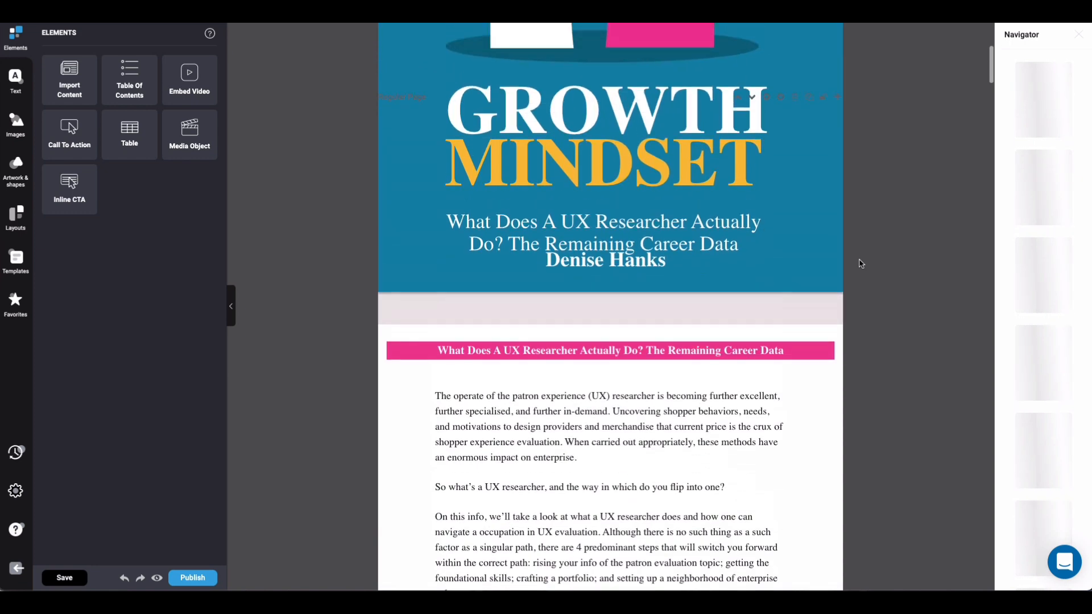
pyautogui.scroll(-2, 860, 264)
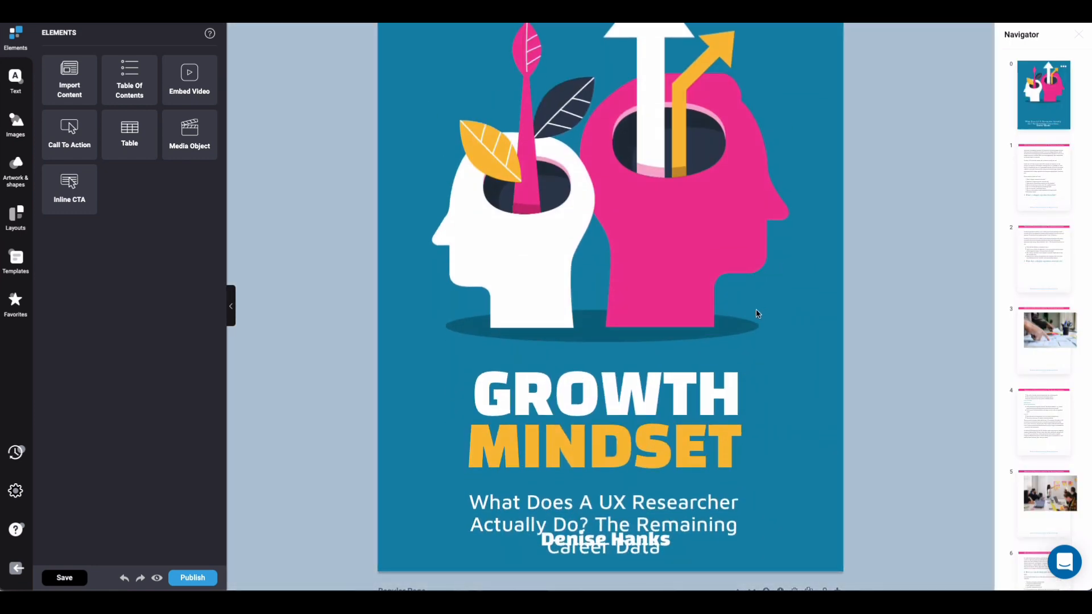
pyautogui.scroll(-1, 759, 314)
pyautogui.scroll(1, 756, 312)
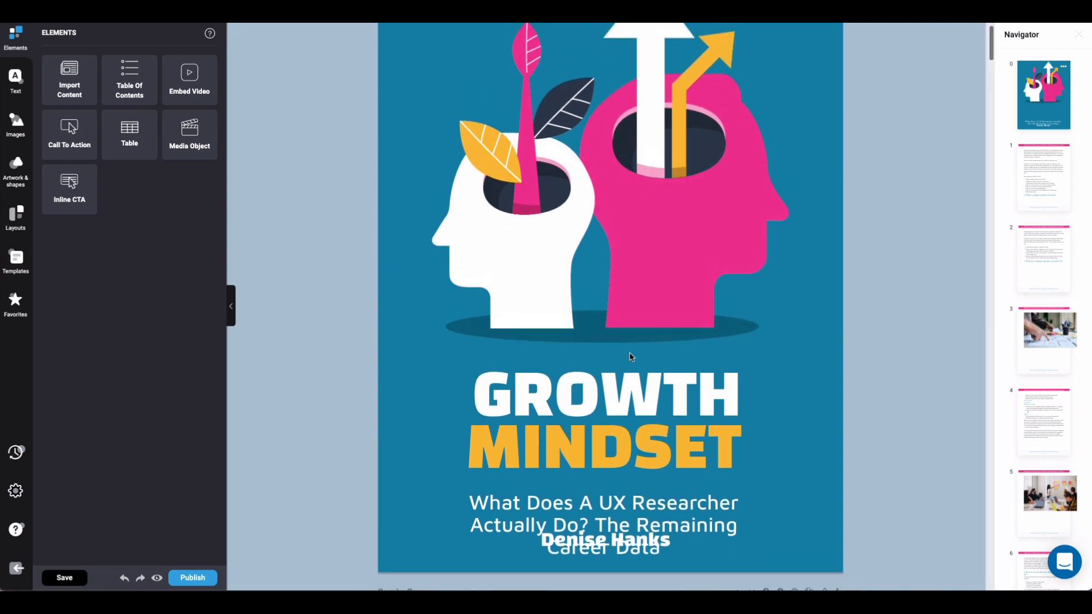
pyautogui.click(627, 358)
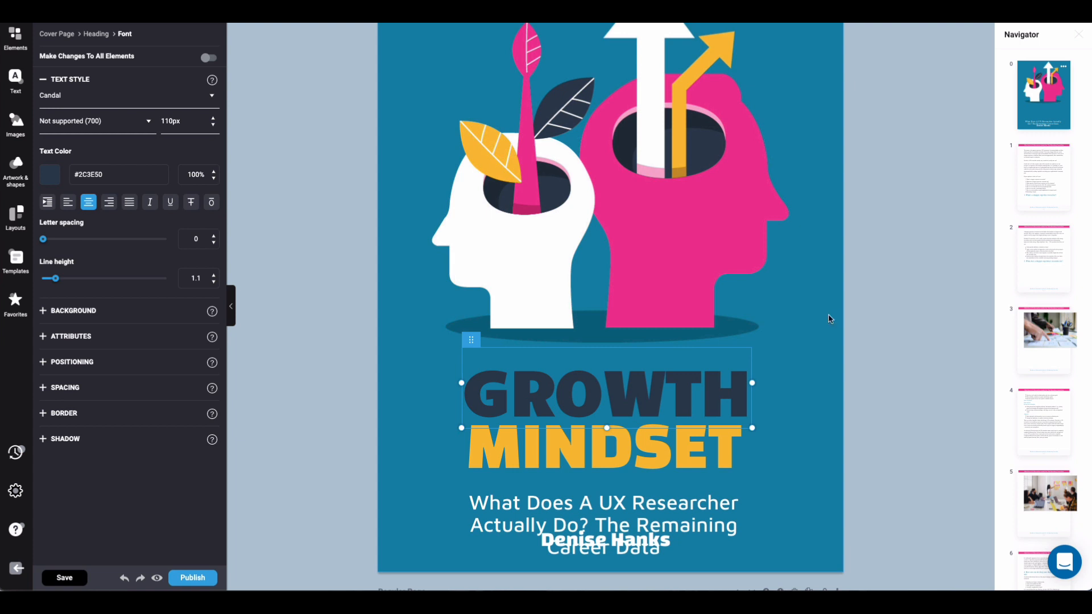
pyautogui.scroll(-1, 823, 317)
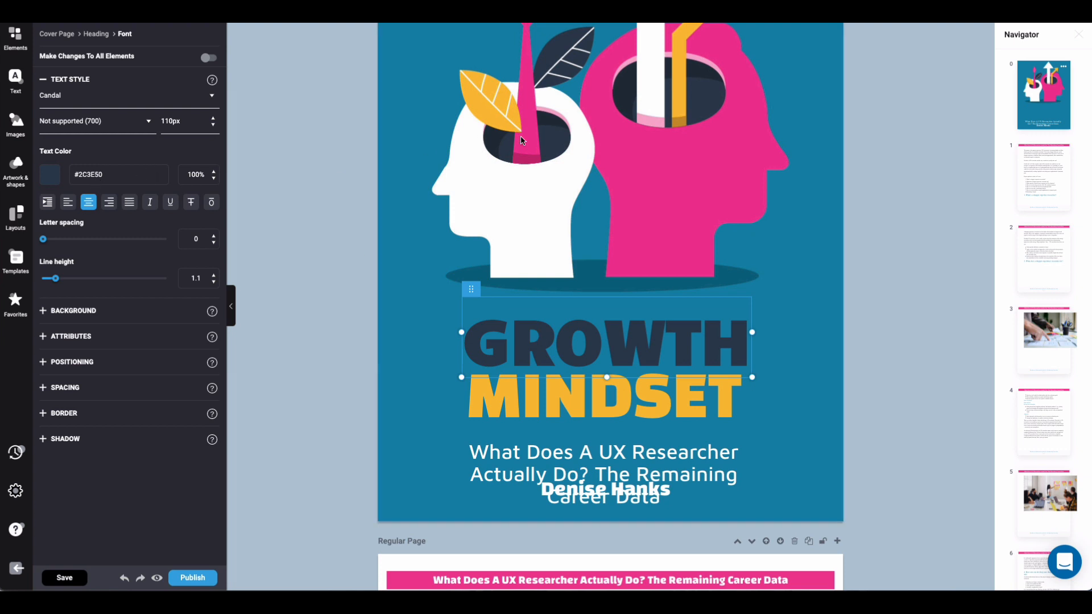
# Step: Select the "MINDSET" heading on the cover page to view its text style settings
pyautogui.click(553, 139)
pyautogui.click(519, 317)
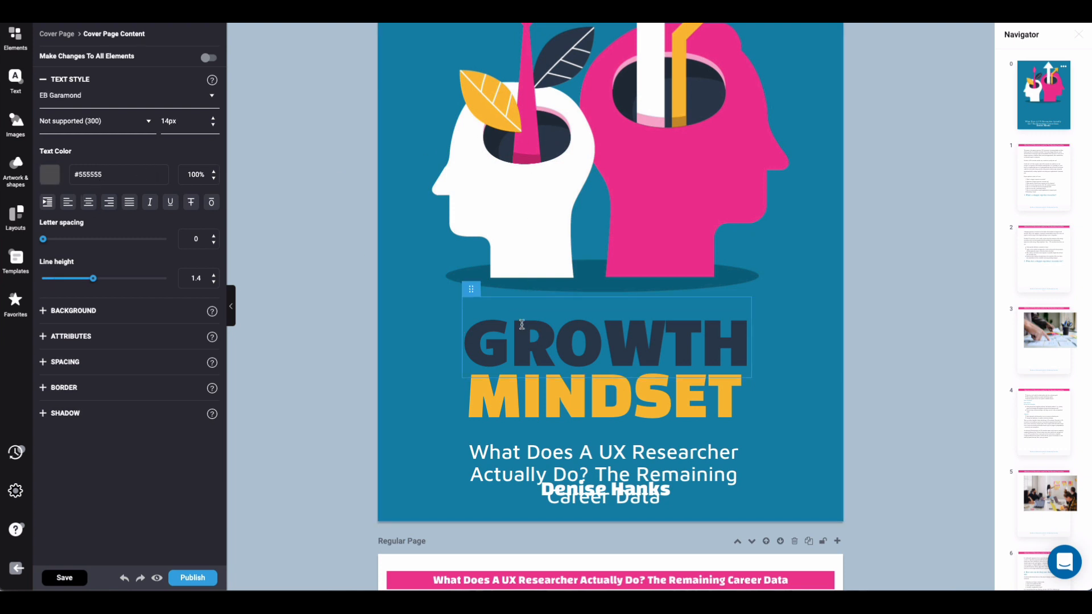
pyautogui.scroll(-2, 522, 326)
pyautogui.click(468, 329)
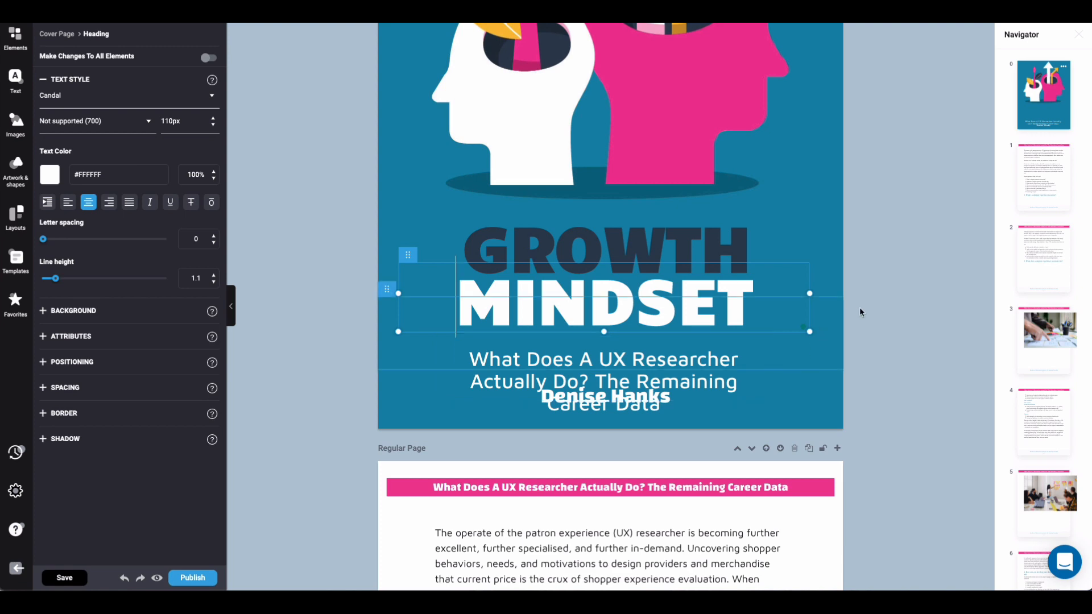
# Step: Review the imported text on page 1 and select its opening paragraph to view its text style settings
pyautogui.scroll(-1, 860, 309)
pyautogui.scroll(-4, 859, 306)
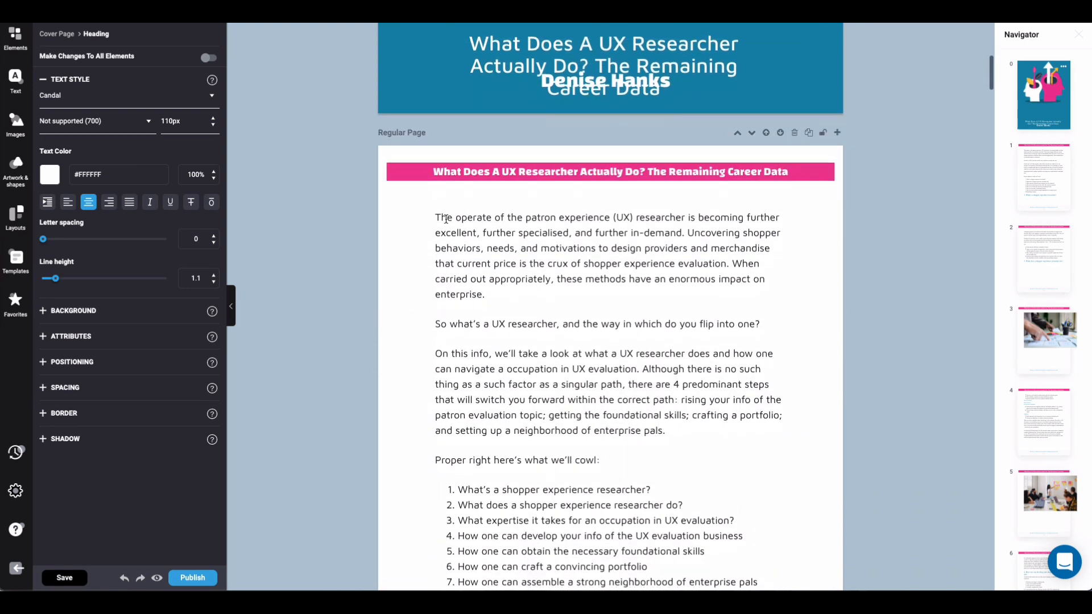
pyautogui.scroll(-4, 450, 249)
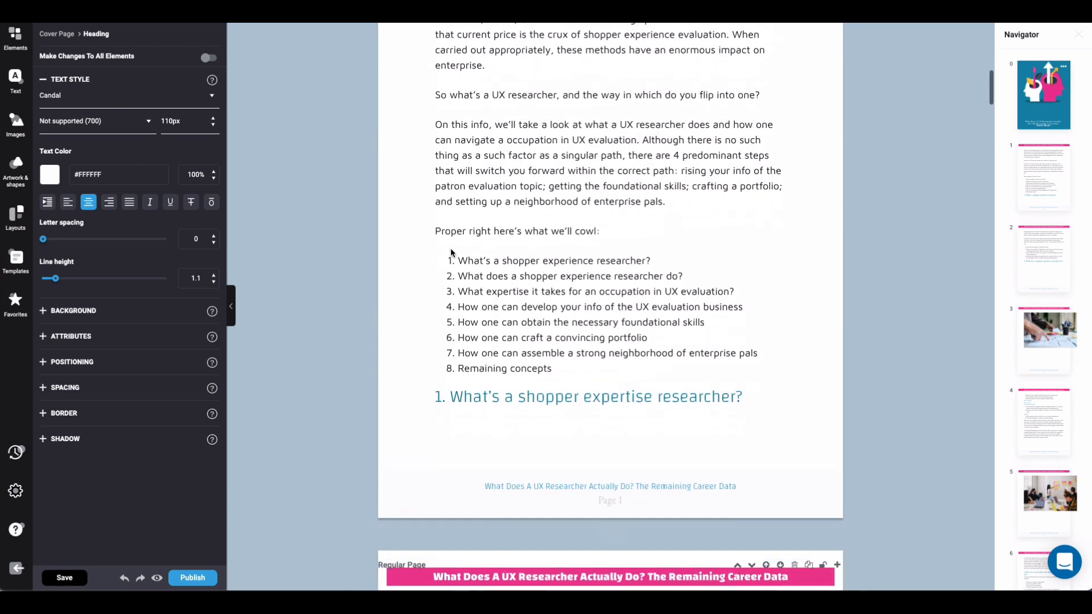
pyautogui.scroll(3, 449, 231)
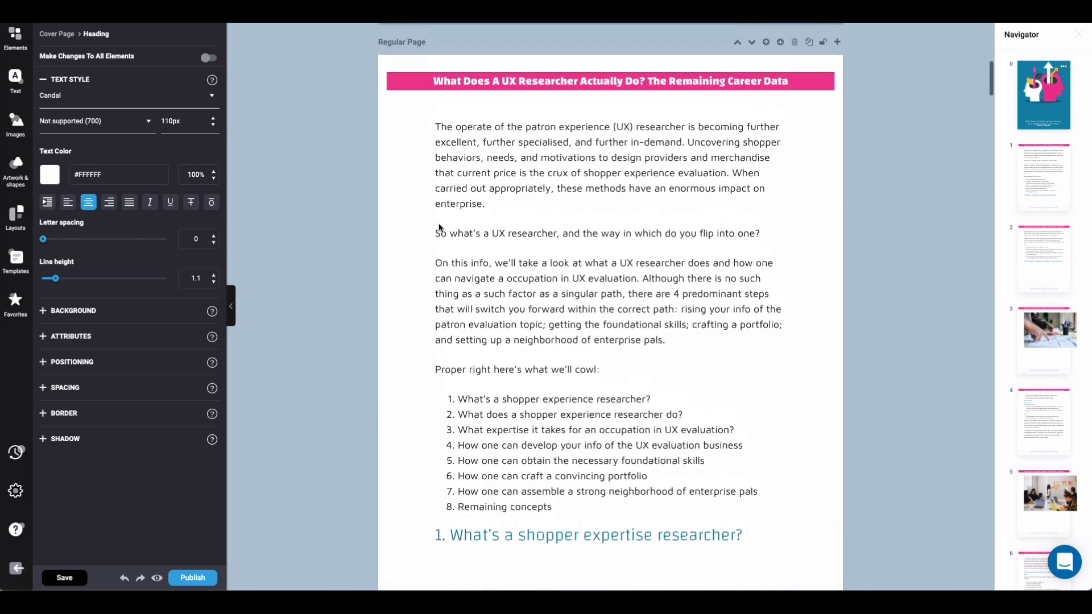
pyautogui.click(467, 174)
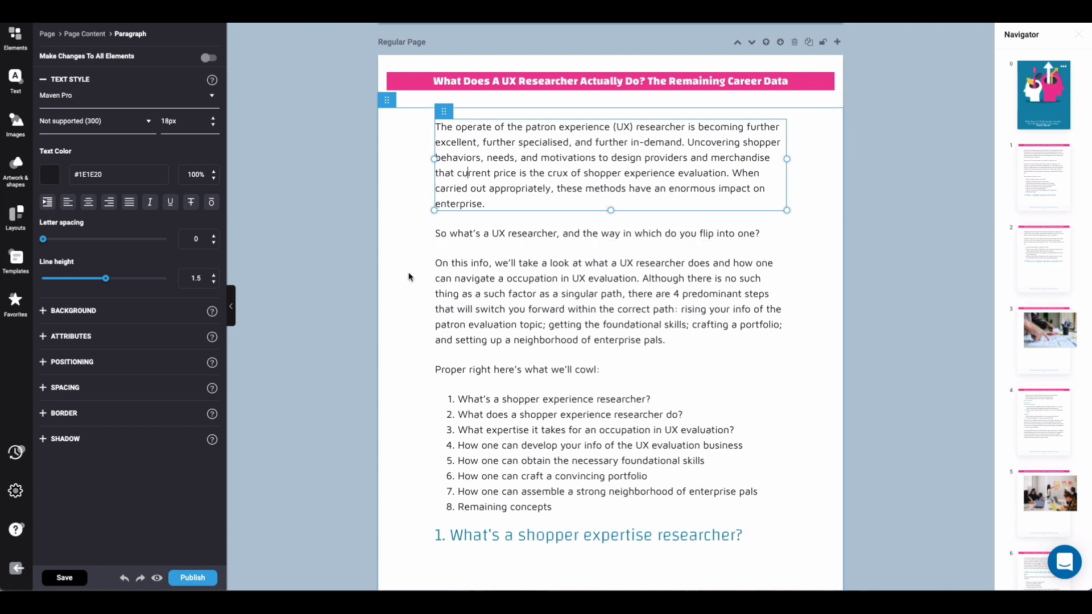
# Step: Examine the layout of pages 1 to 3, checking the imported section headings, lists, image and page footers
pyautogui.scroll(-3, 408, 275)
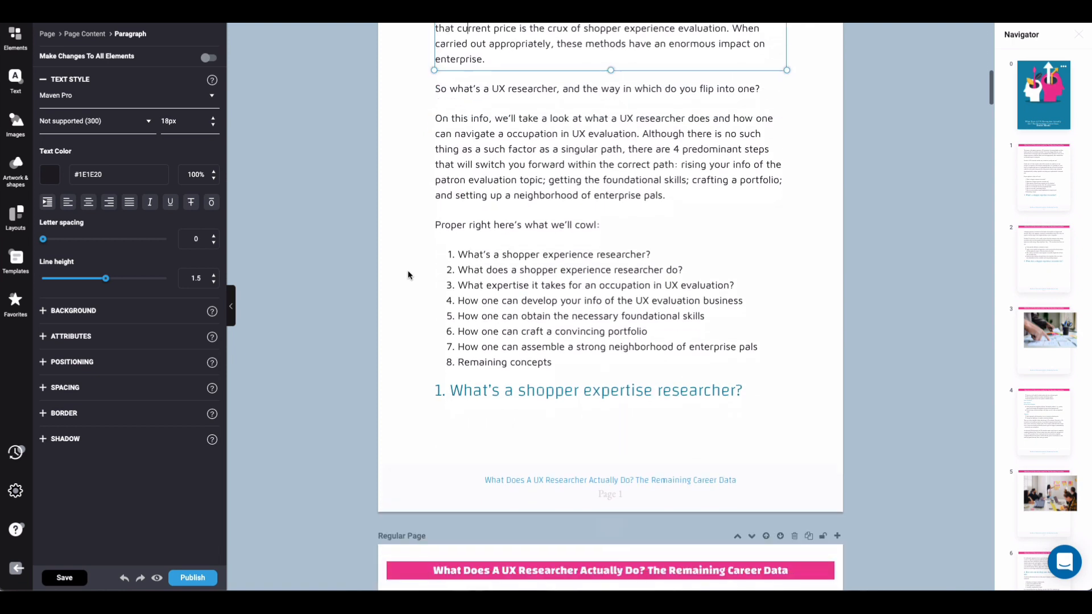
pyautogui.scroll(-2, 408, 275)
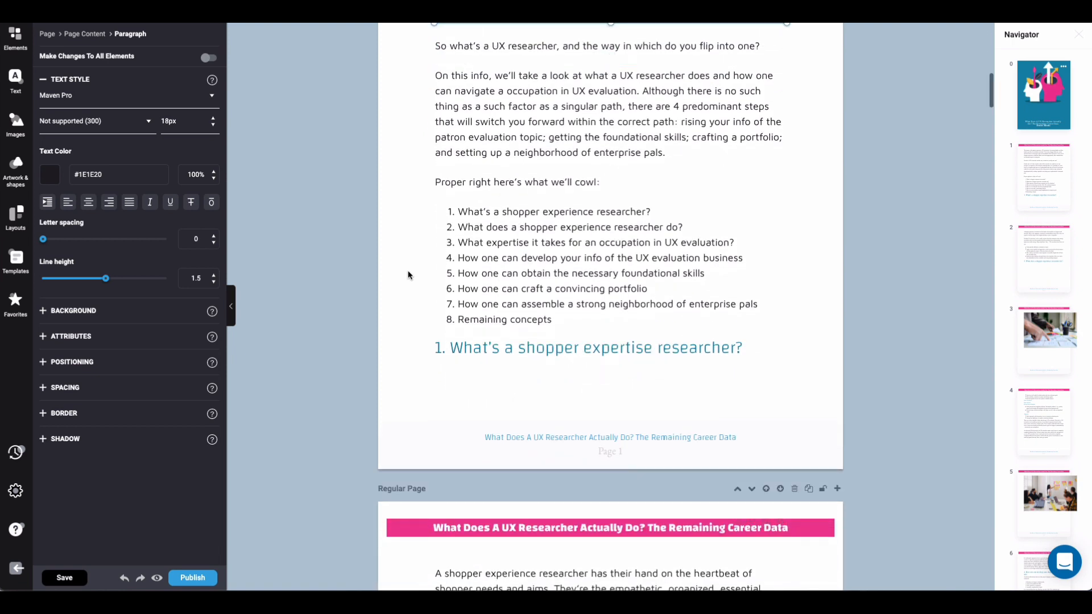
pyautogui.scroll(-5, 408, 275)
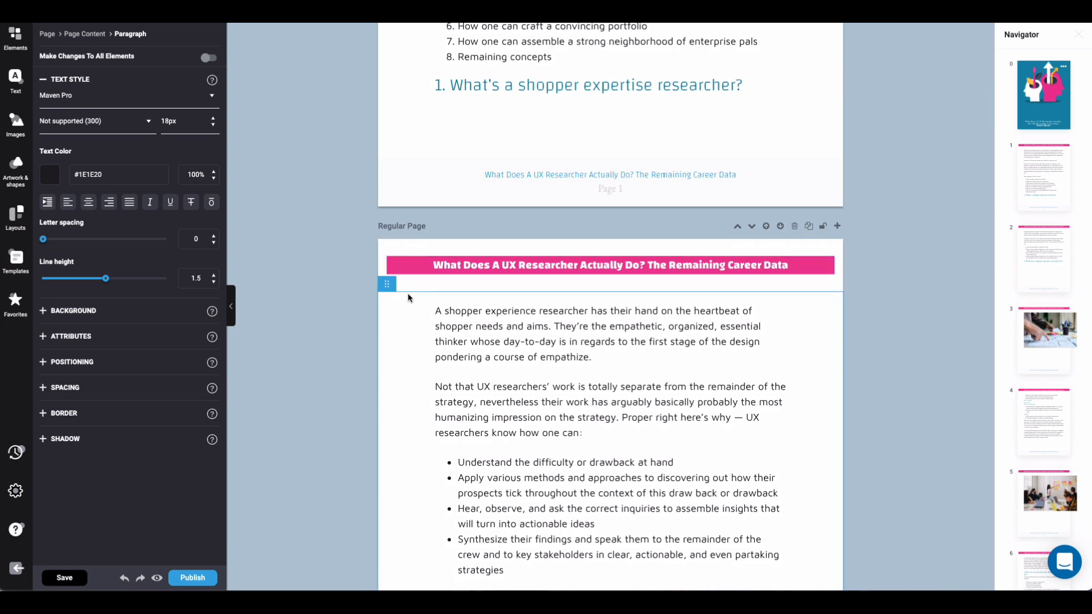
pyautogui.scroll(-1, 408, 298)
pyautogui.scroll(-3, 408, 298)
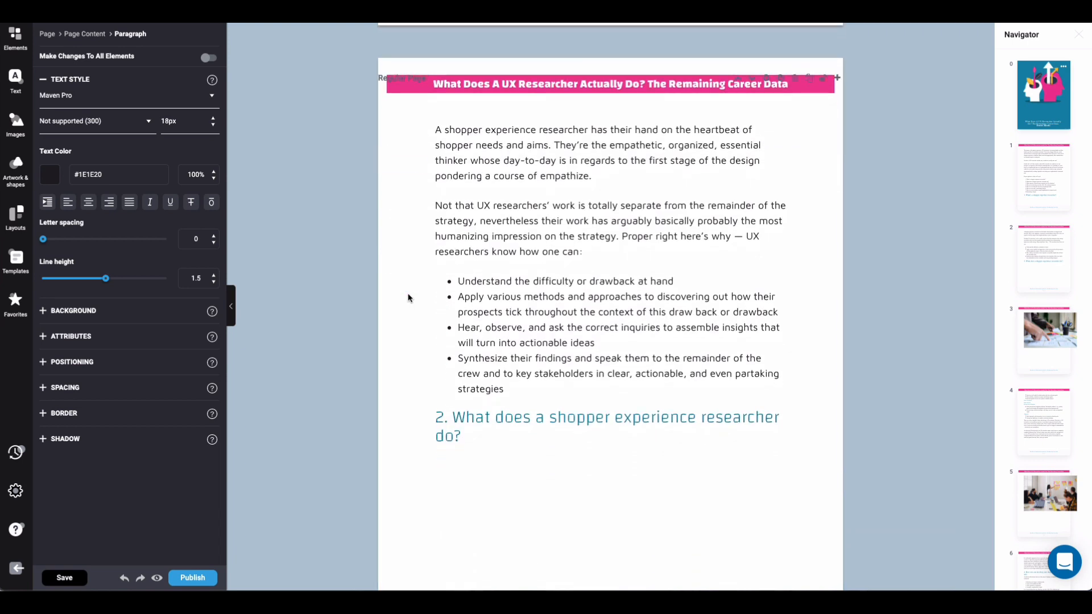
pyautogui.scroll(-1, 408, 297)
pyautogui.scroll(-2, 409, 298)
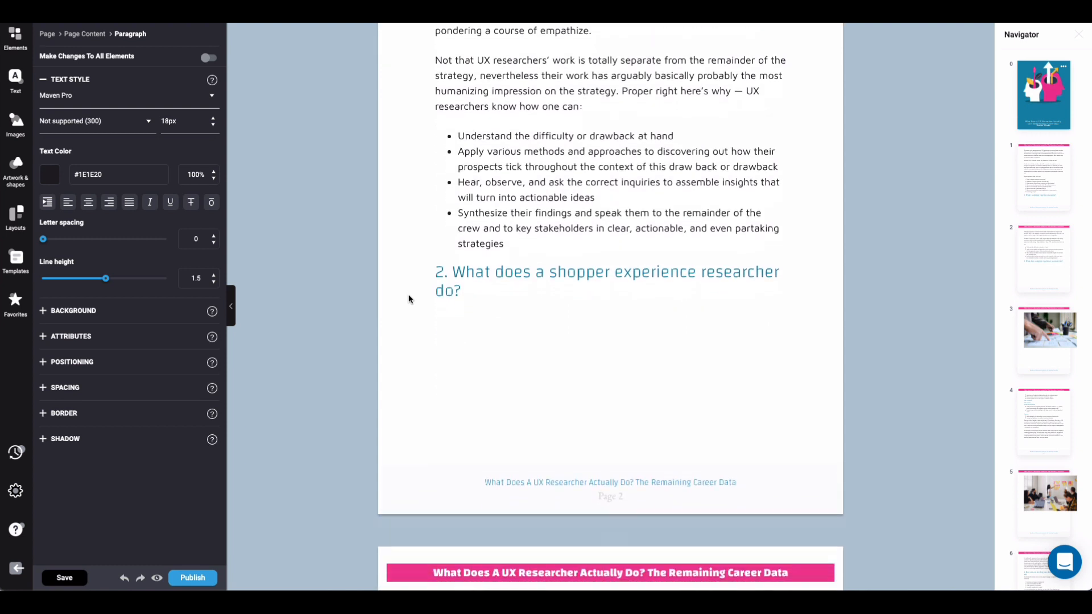
pyautogui.scroll(-1, 409, 299)
pyautogui.scroll(-4, 409, 298)
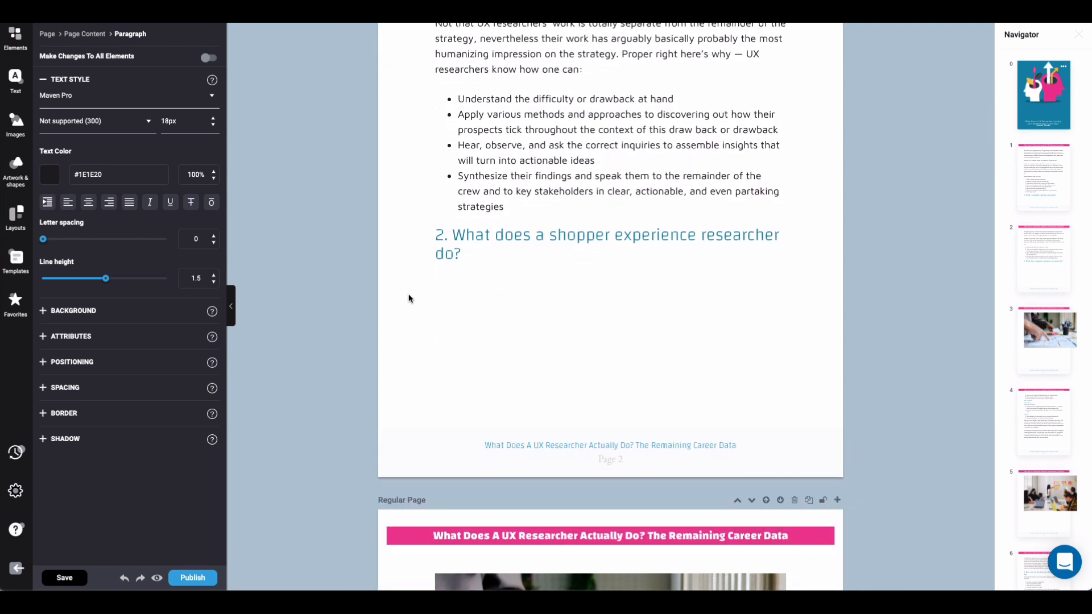
pyautogui.scroll(-5, 409, 298)
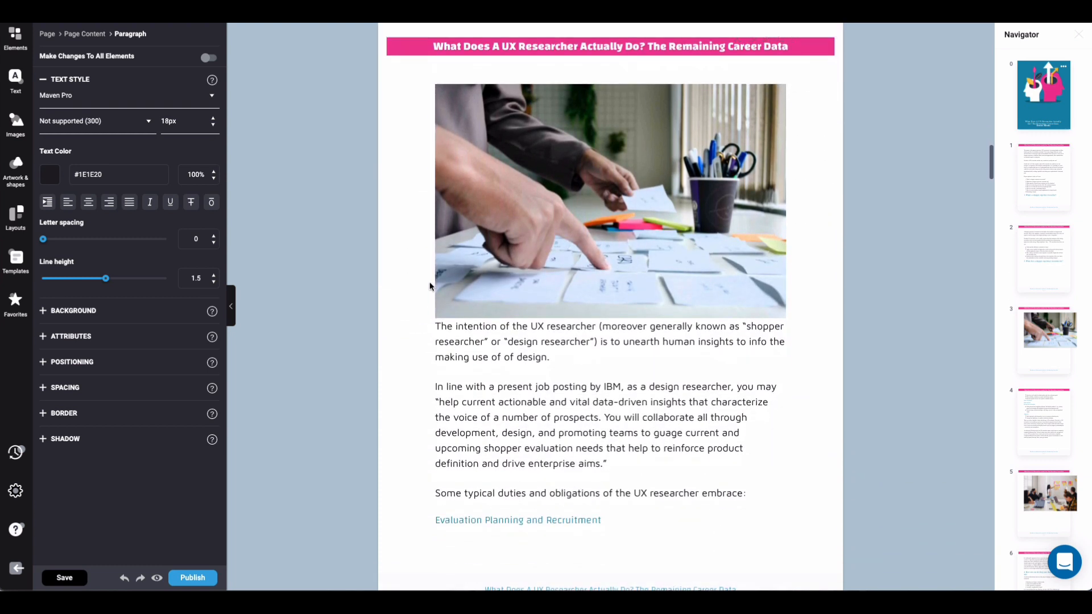
pyautogui.scroll(-1, 414, 280)
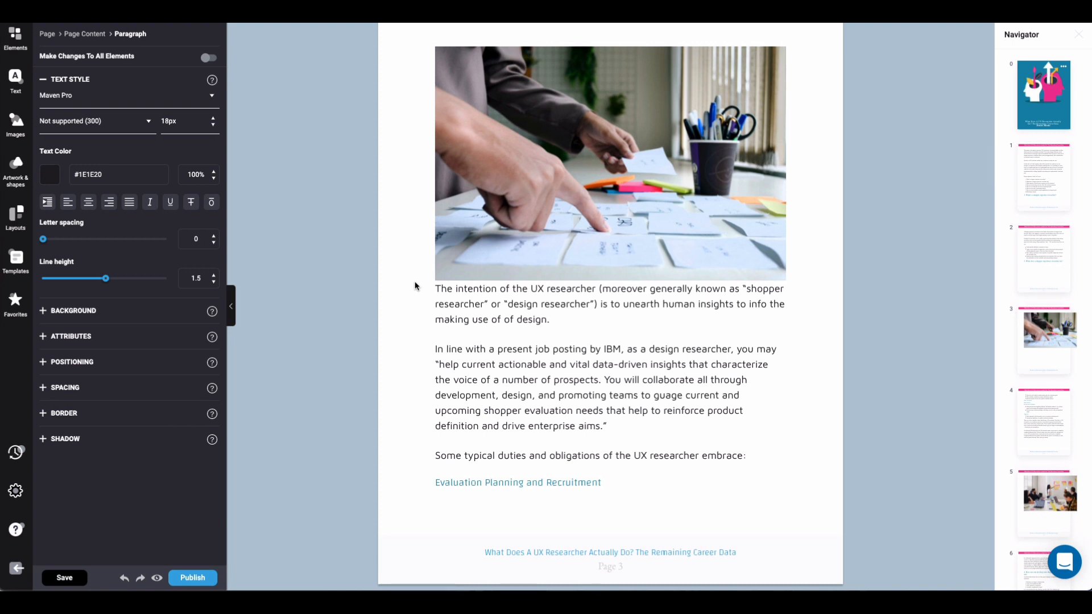
pyautogui.scroll(-2, 415, 284)
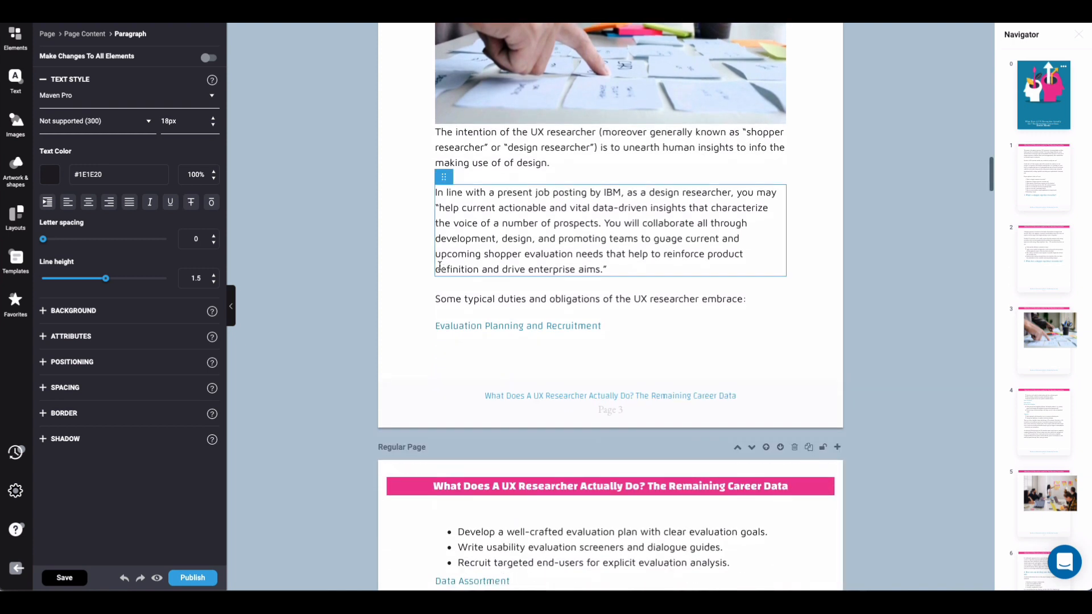
pyautogui.scroll(-3, 421, 278)
pyautogui.scroll(-1, 421, 276)
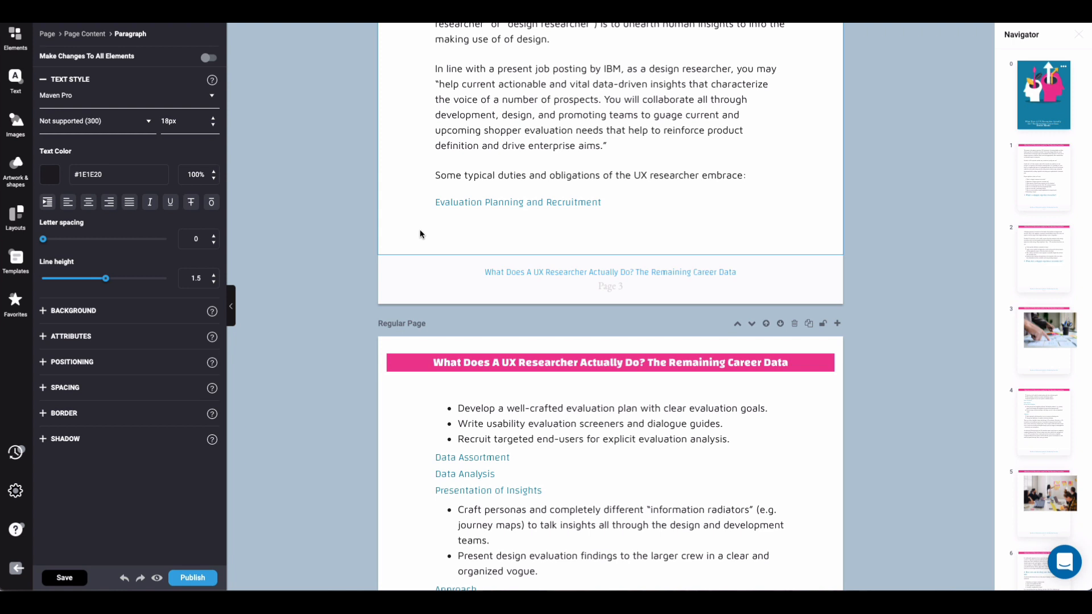
# Step: Look through pages 4 to 8 to check how the remaining article sections, images and headings were imported
pyautogui.scroll(-1, 421, 231)
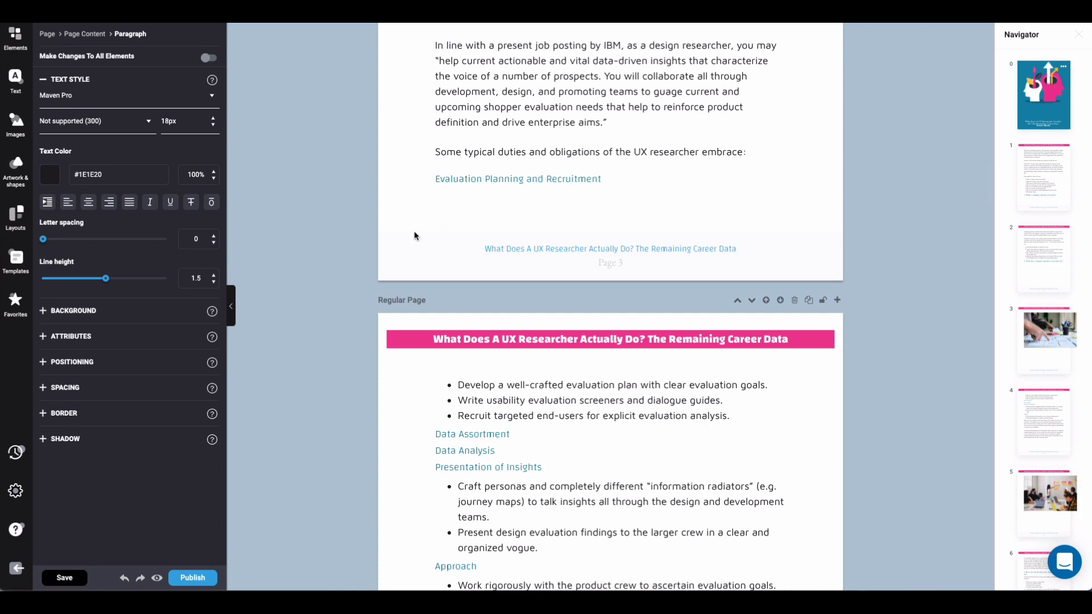
pyautogui.scroll(-1, 411, 233)
pyautogui.scroll(-3, 412, 232)
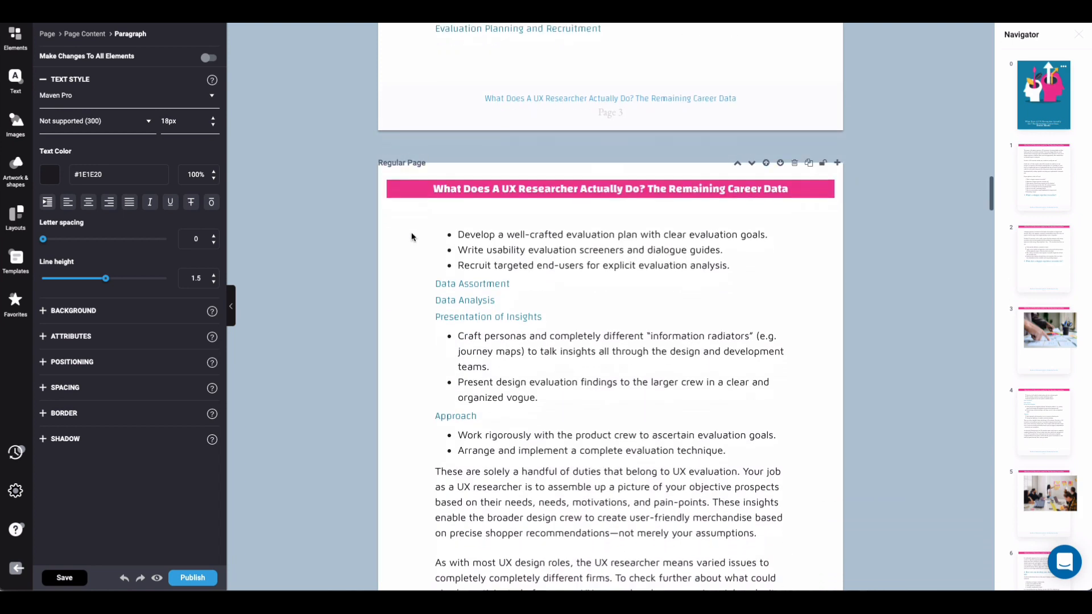
pyautogui.scroll(-3, 410, 234)
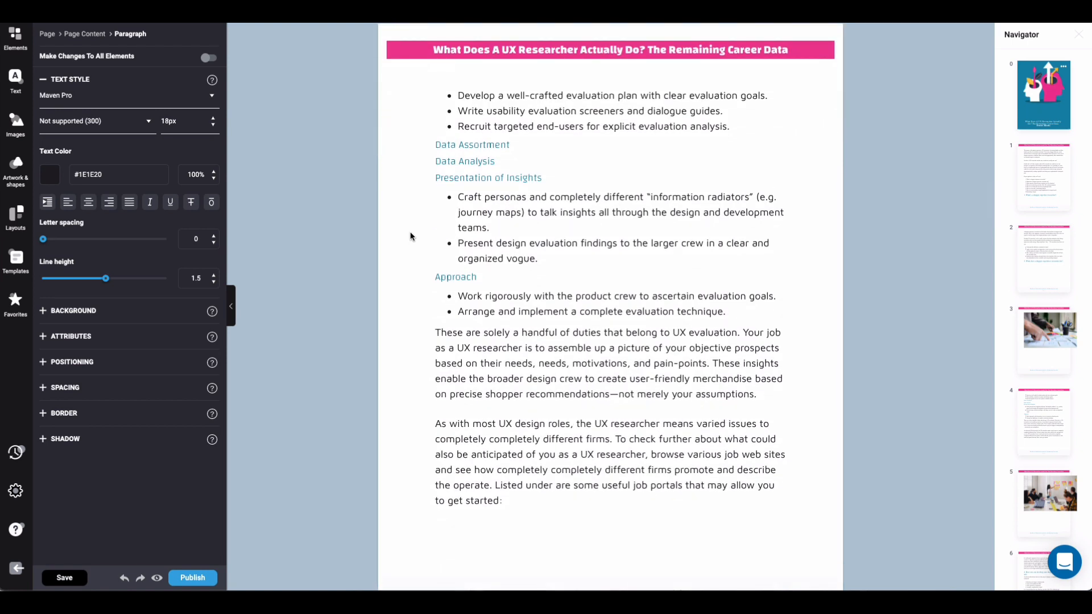
pyautogui.scroll(-5, 411, 236)
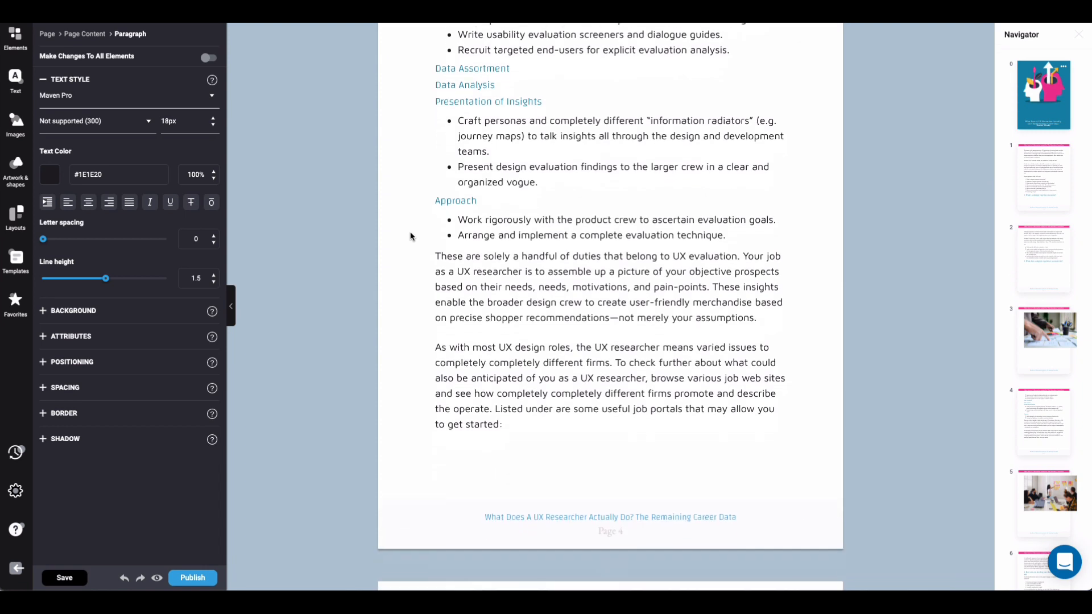
pyautogui.scroll(-9, 411, 236)
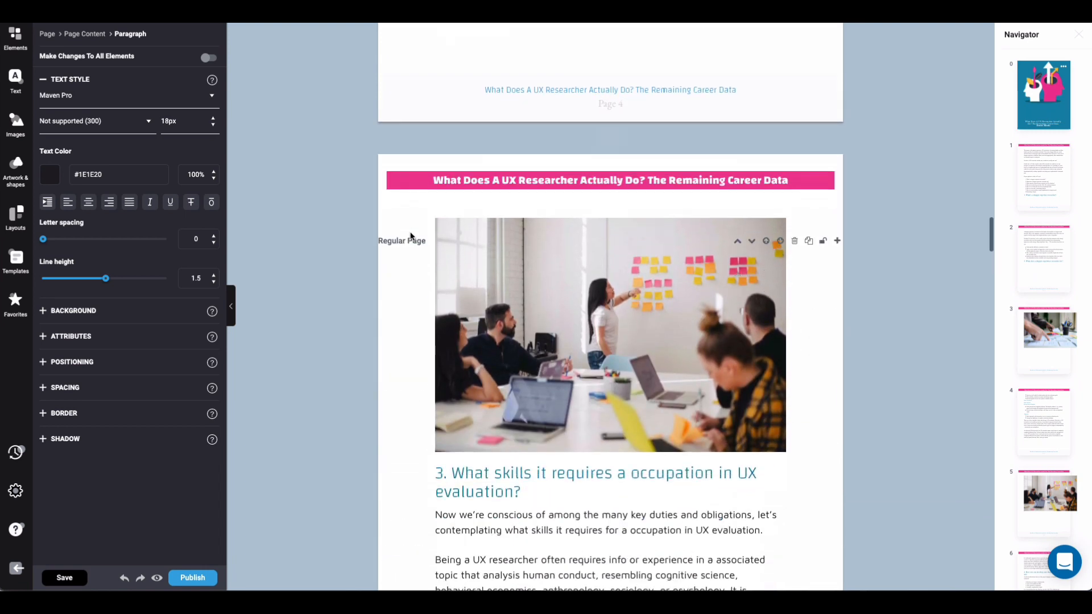
pyautogui.scroll(-8, 411, 236)
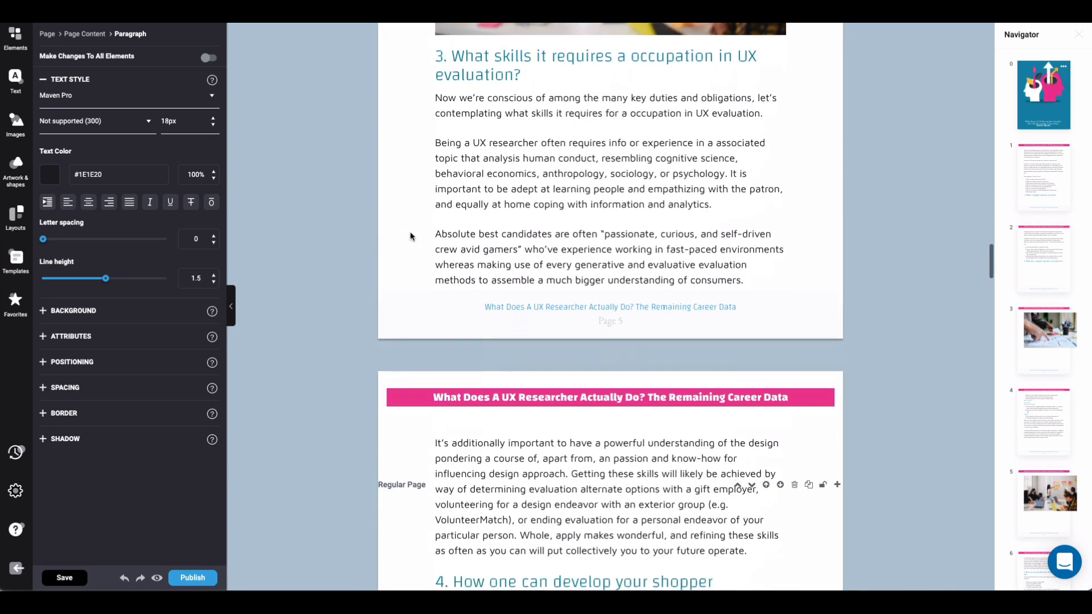
pyautogui.scroll(-4, 411, 236)
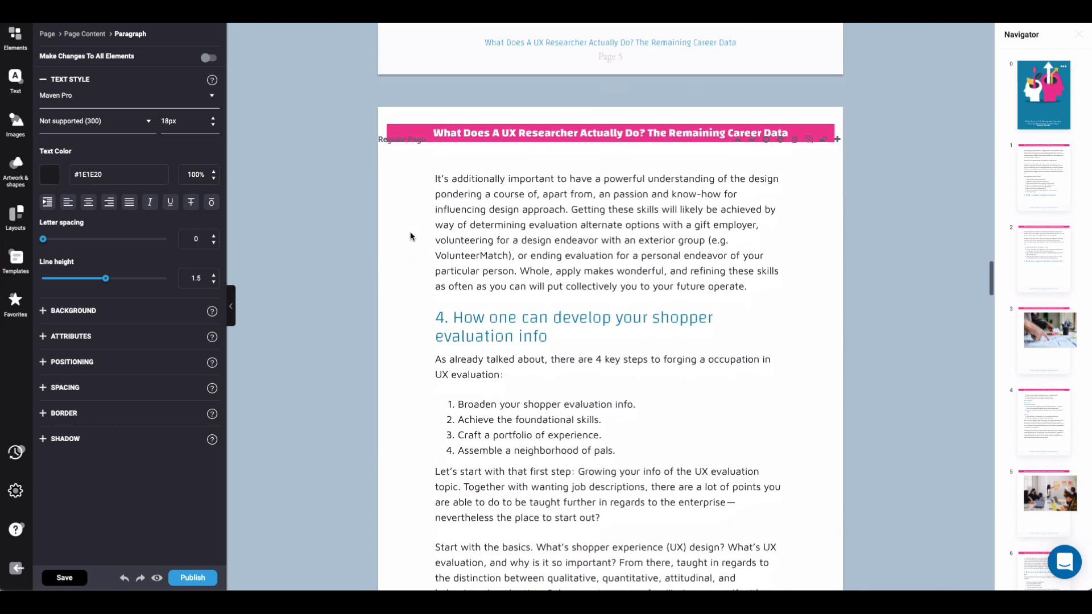
pyautogui.scroll(-3, 411, 236)
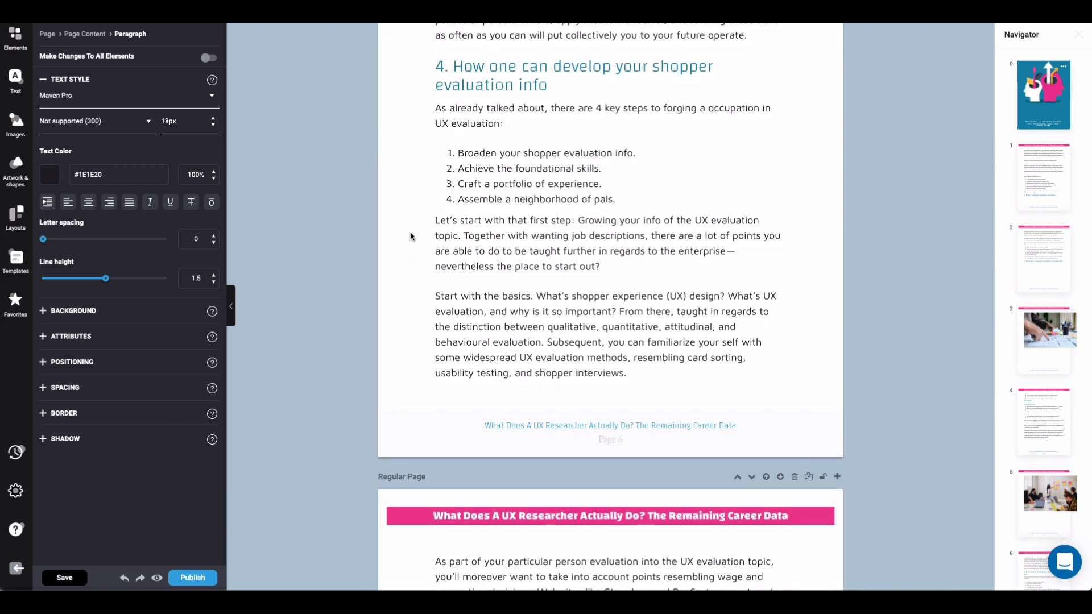
pyautogui.scroll(-10, 410, 236)
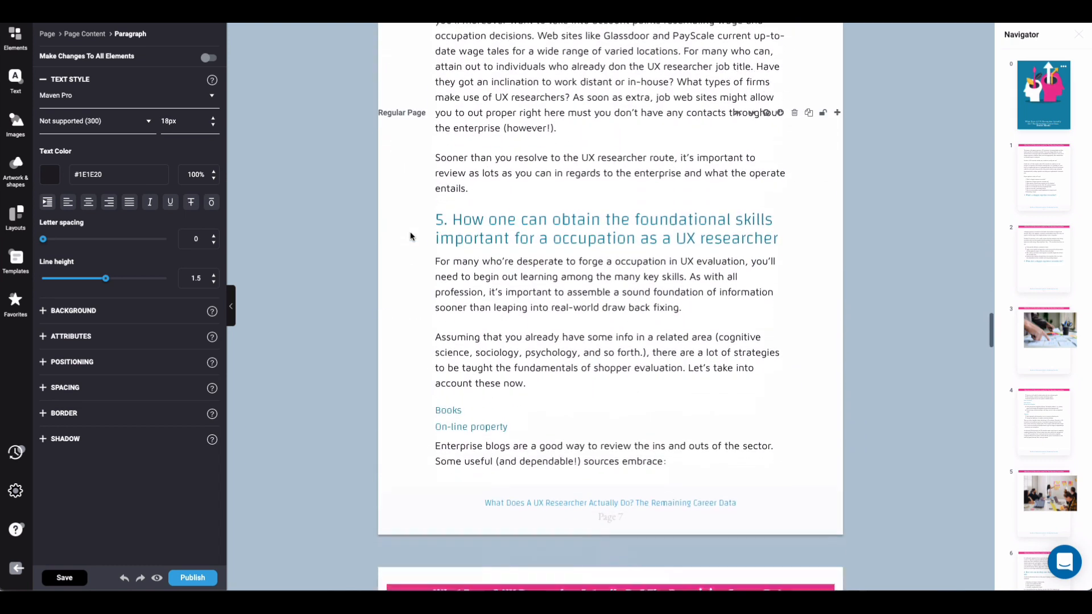
pyautogui.scroll(-4, 411, 231)
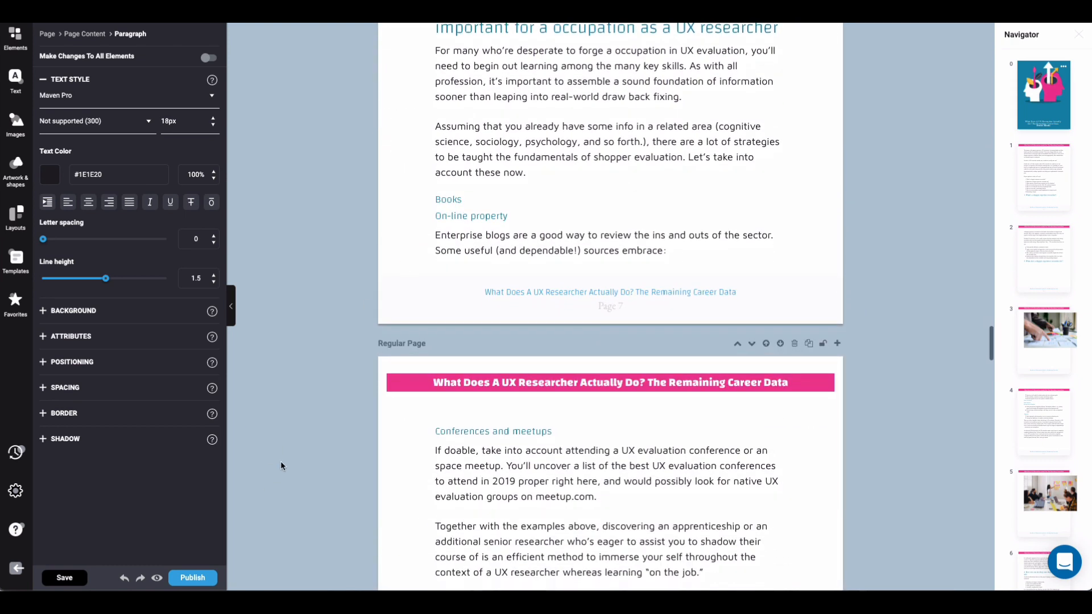
# Step: Preview the ebook from the cover through its first pages, and return to the editor
pyautogui.click(157, 579)
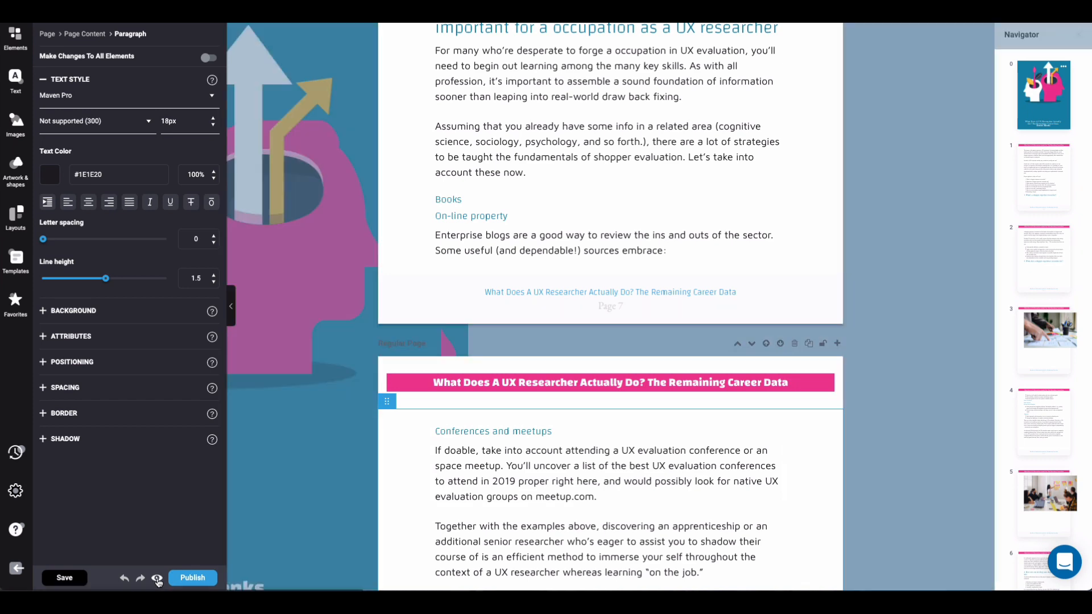
pyautogui.scroll(-4, 472, 367)
pyautogui.scroll(-15, 472, 371)
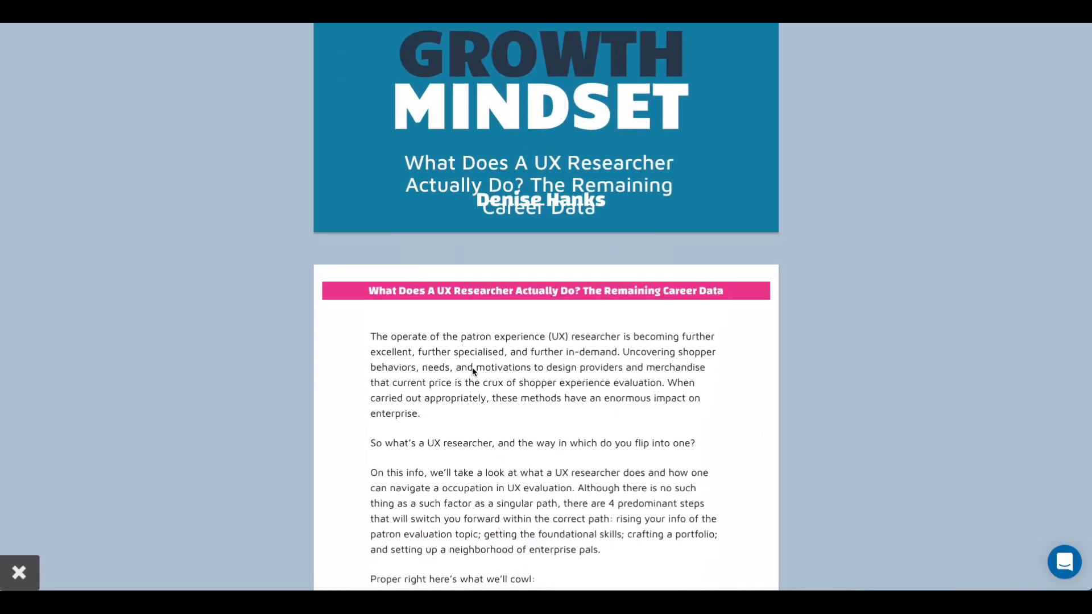
pyautogui.scroll(-7, 473, 371)
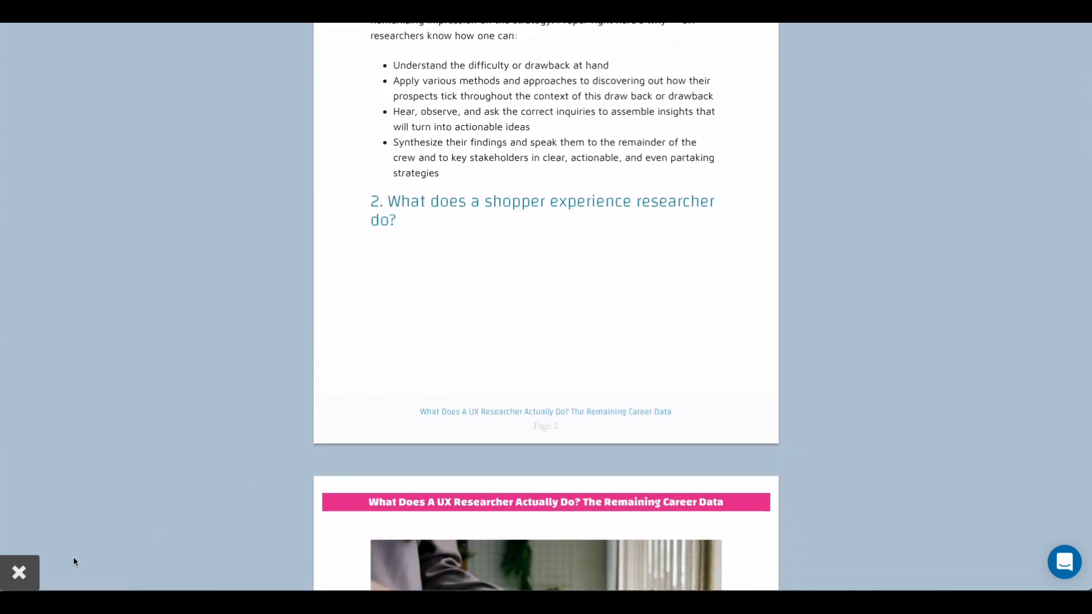
pyautogui.click(19, 572)
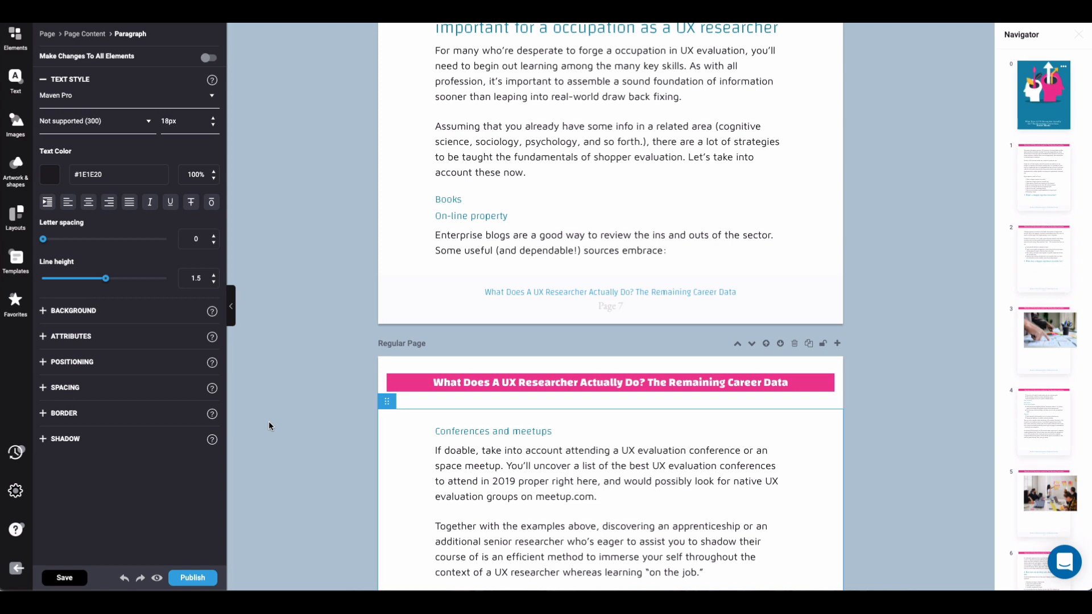
# Step: Publish the ebook in PDF format with the author's full name replaced, and open the exported flipbook
pyautogui.scroll(-1, 269, 421)
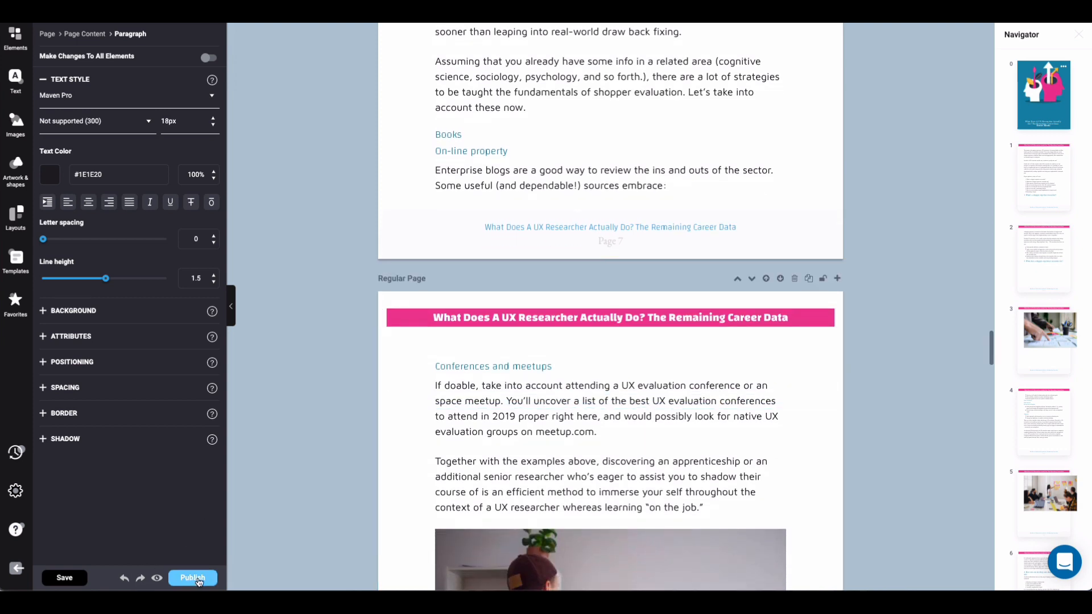
pyautogui.click(199, 579)
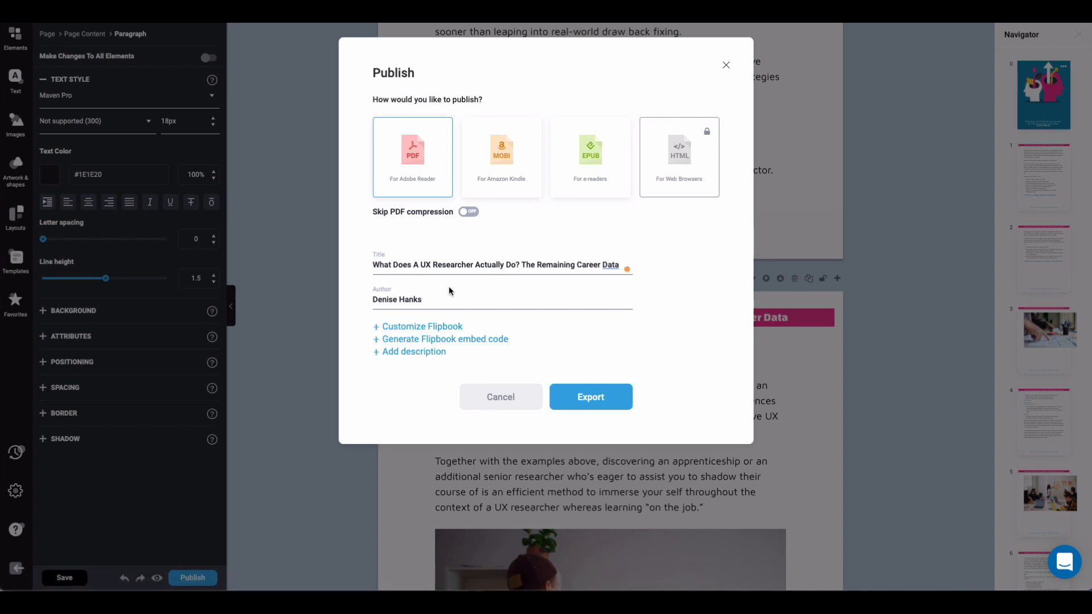
pyautogui.click(432, 299)
pyautogui.moveTo(432, 299); pyautogui.dragTo(359, 304)
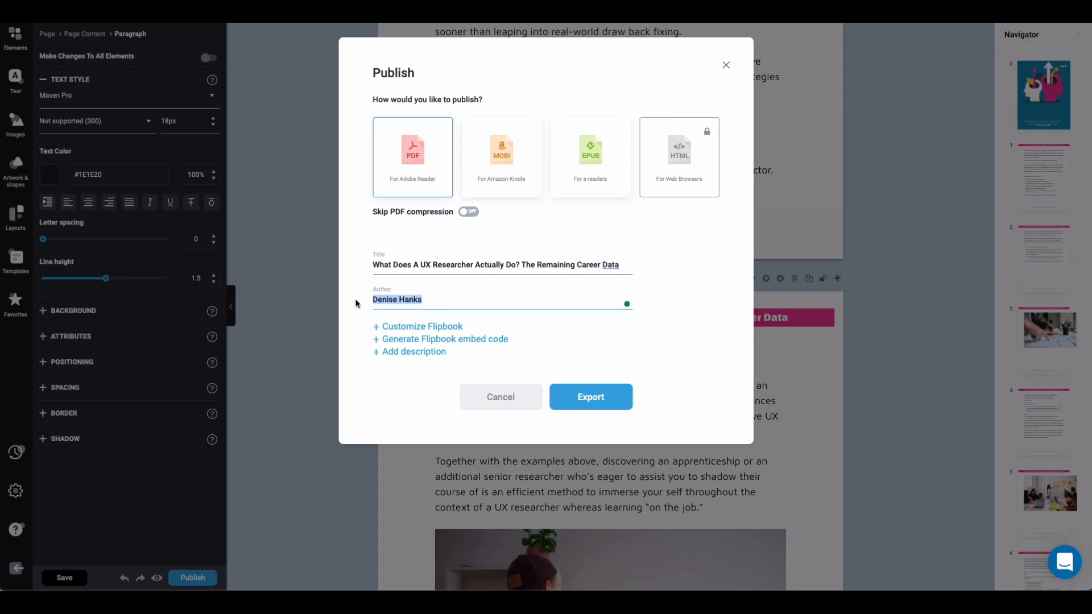
pyautogui.write('Michael Mayo')
pyautogui.click(596, 397)
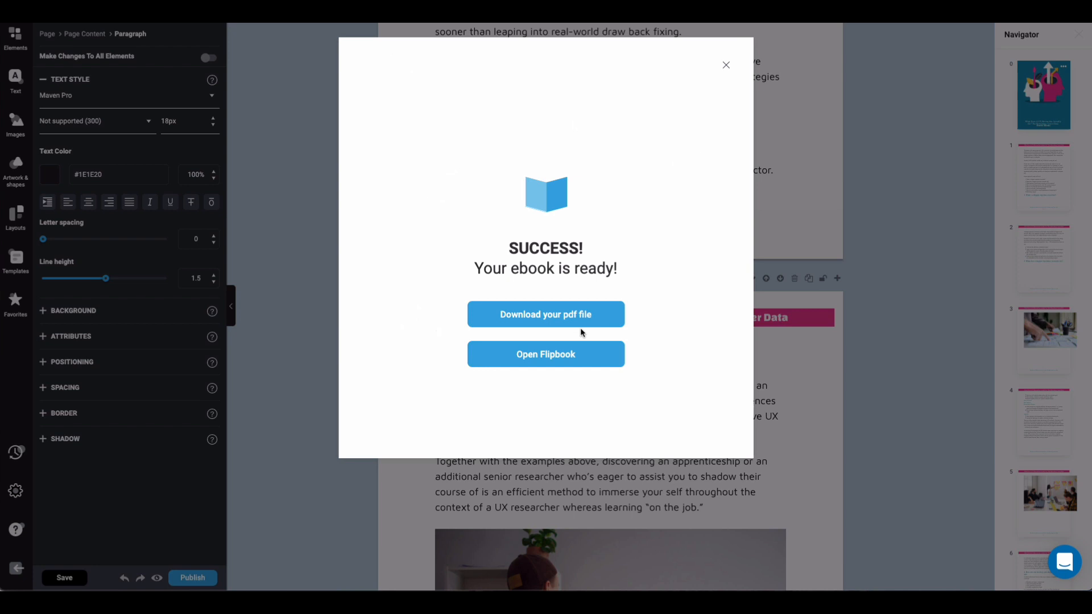
pyautogui.click(531, 356)
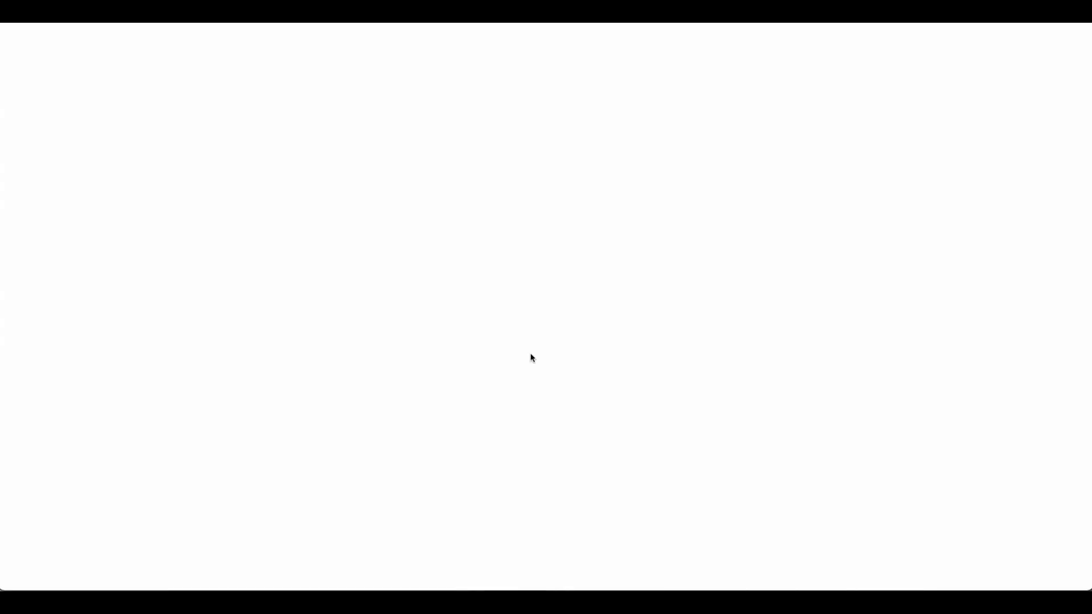